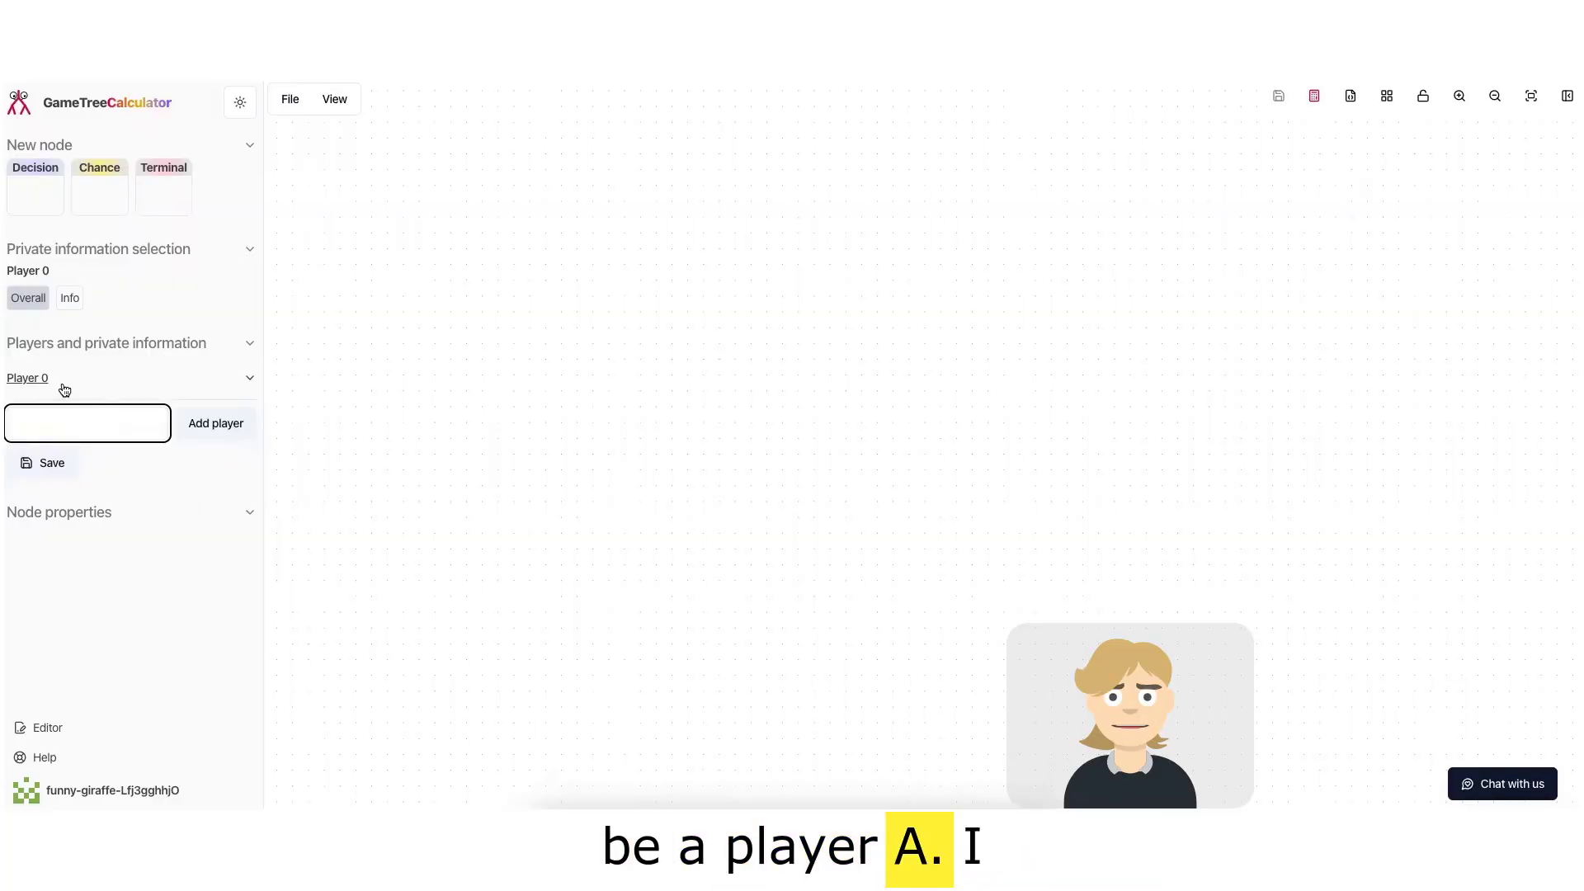
Step: Rename the default Player 0 to A and save
{"action": "left_click", "coordinate": [63, 393]}
{"action": "left_click", "coordinate": [99, 413]}
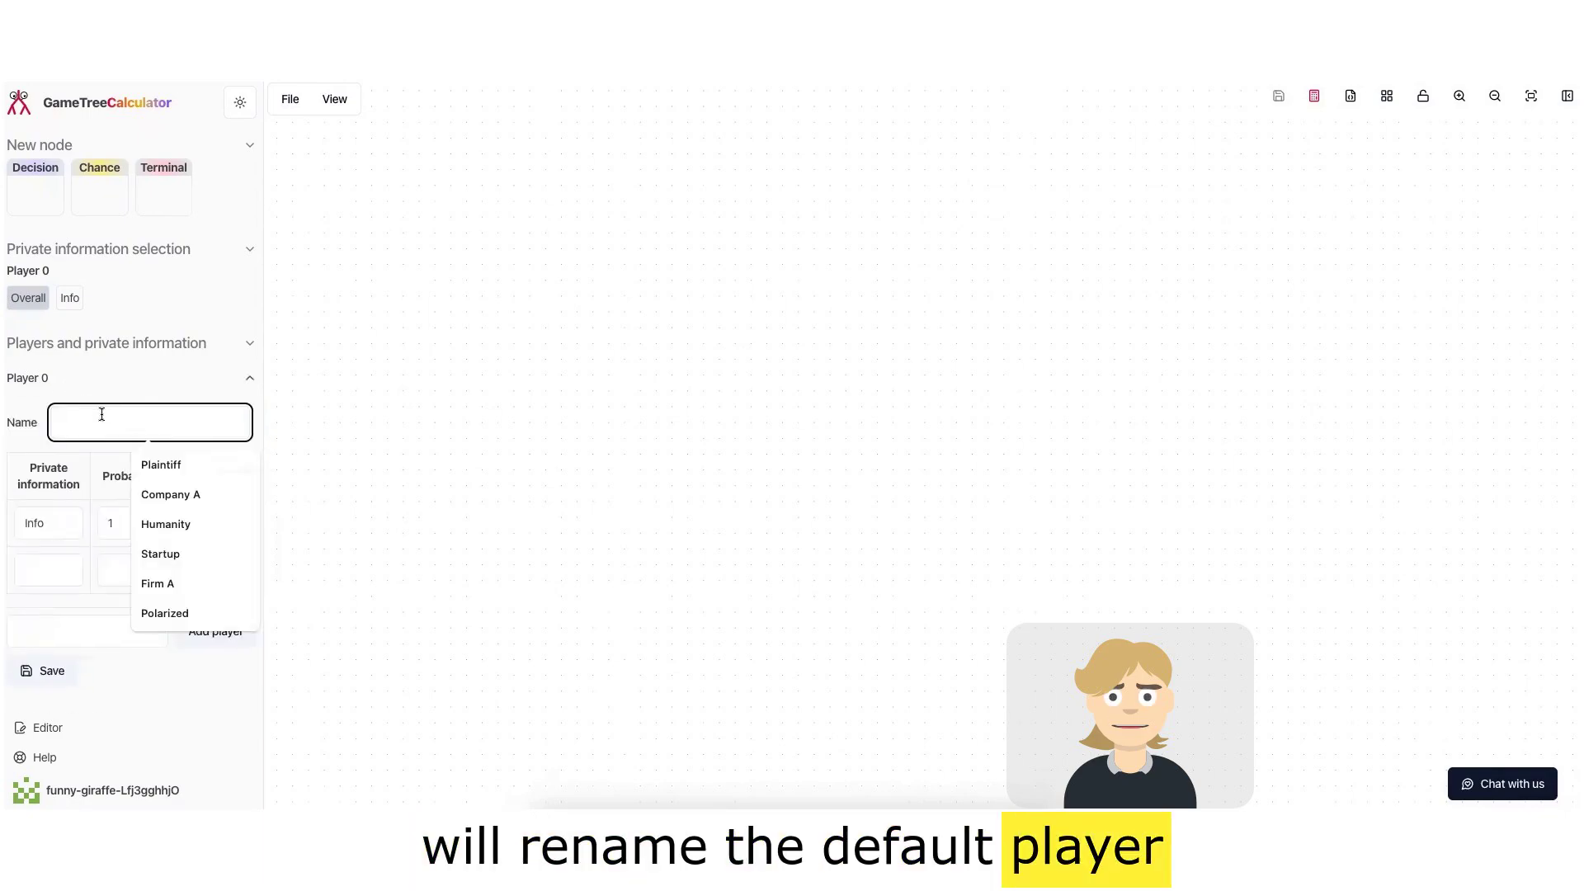
{"action": "type", "text": "A"}
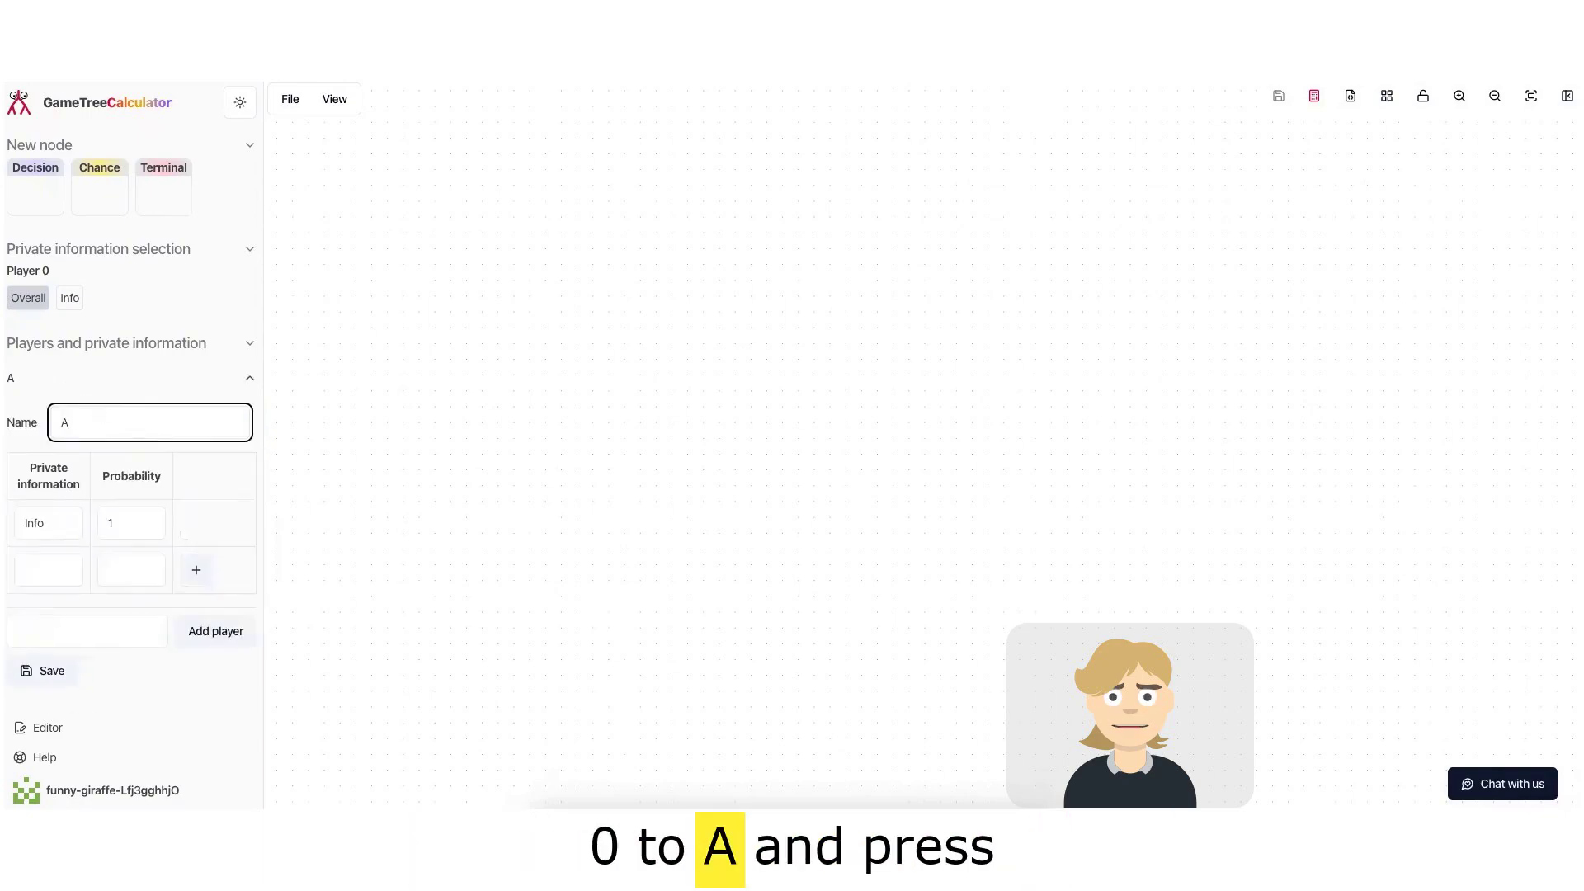
{"action": "left_click", "coordinate": [52, 675]}
Step: Add a second player named B and save the players
{"action": "left_click", "coordinate": [131, 625]}
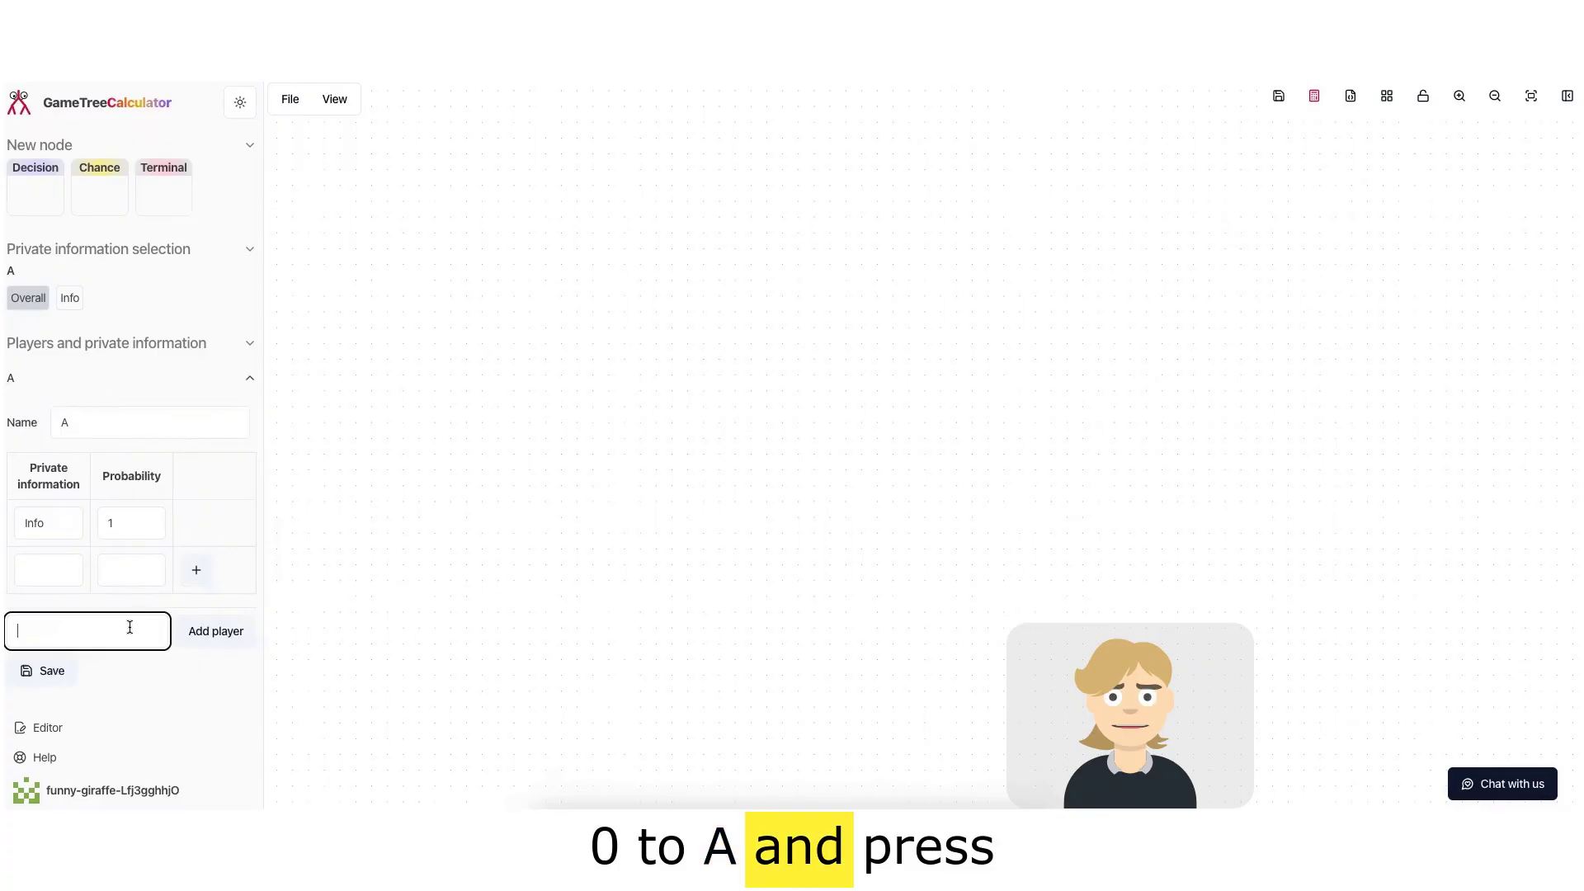
{"action": "type", "text": "B"}
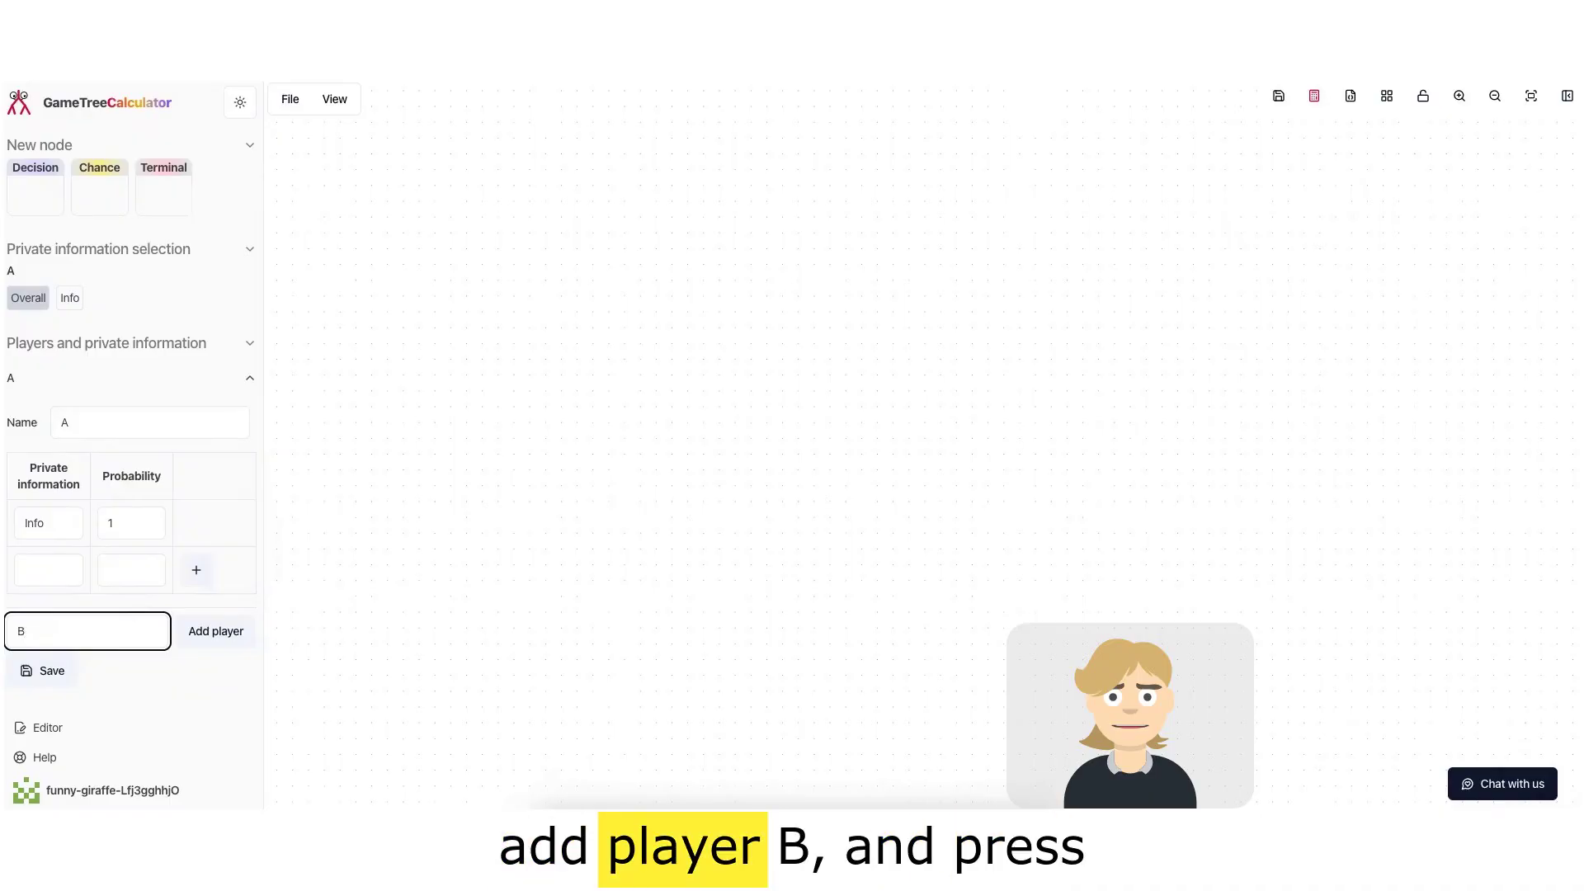
{"action": "left_click", "coordinate": [224, 641]}
{"action": "scroll", "coordinate": [46, 652], "scroll_direction": "down", "scroll_amount": 1}
{"action": "left_click", "coordinate": [46, 644]}
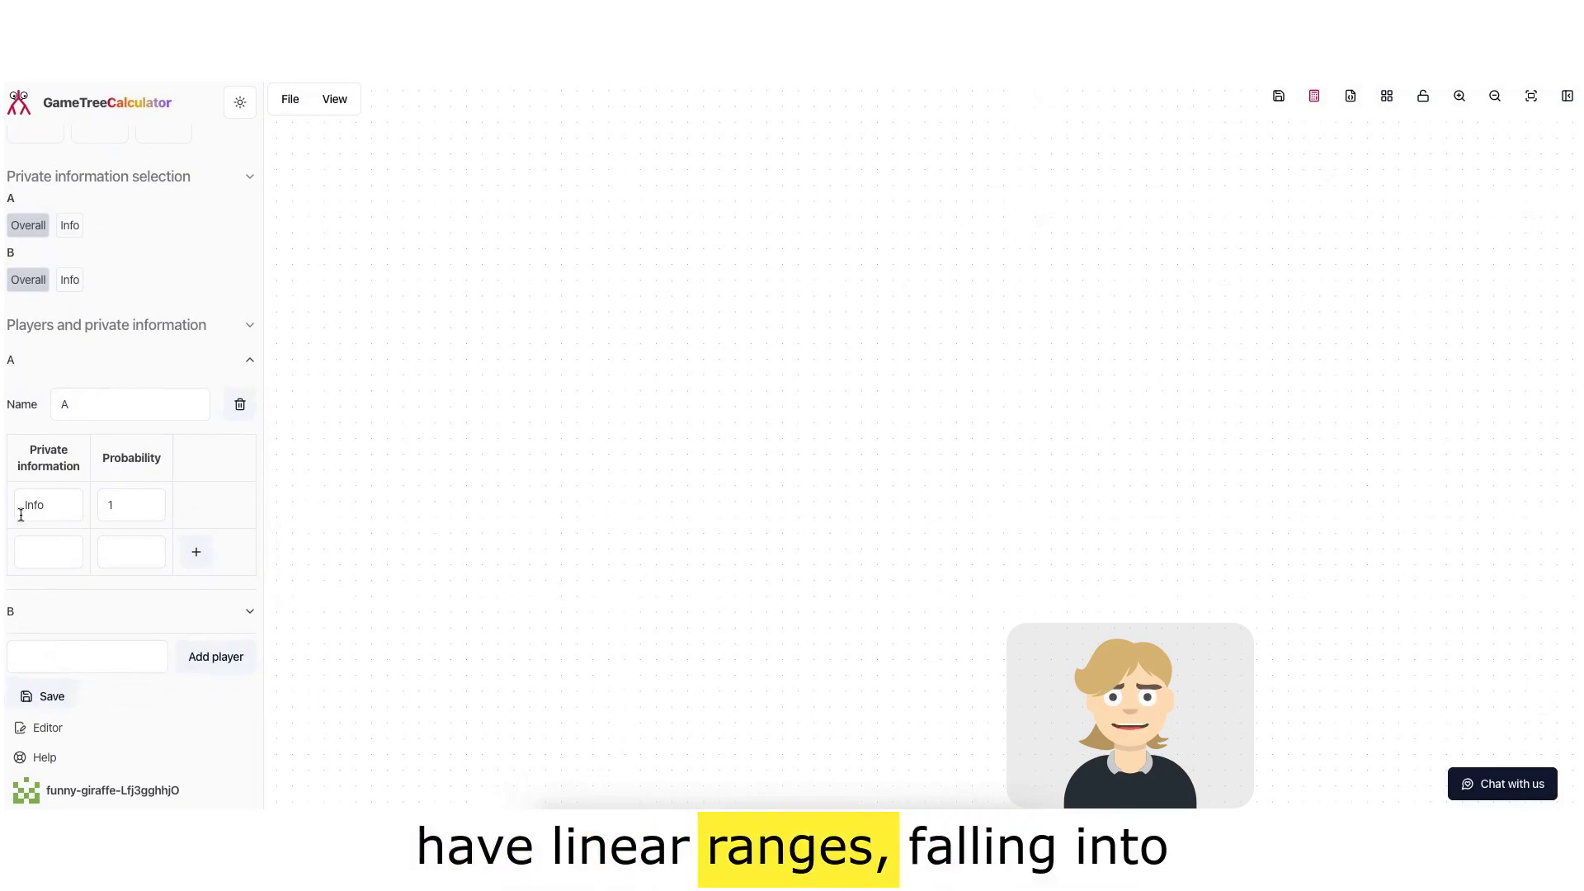
Step: Set player A's private information types to 1, 2, 3, 4 and 5, one per row
{"action": "double_click", "coordinate": [51, 498]}
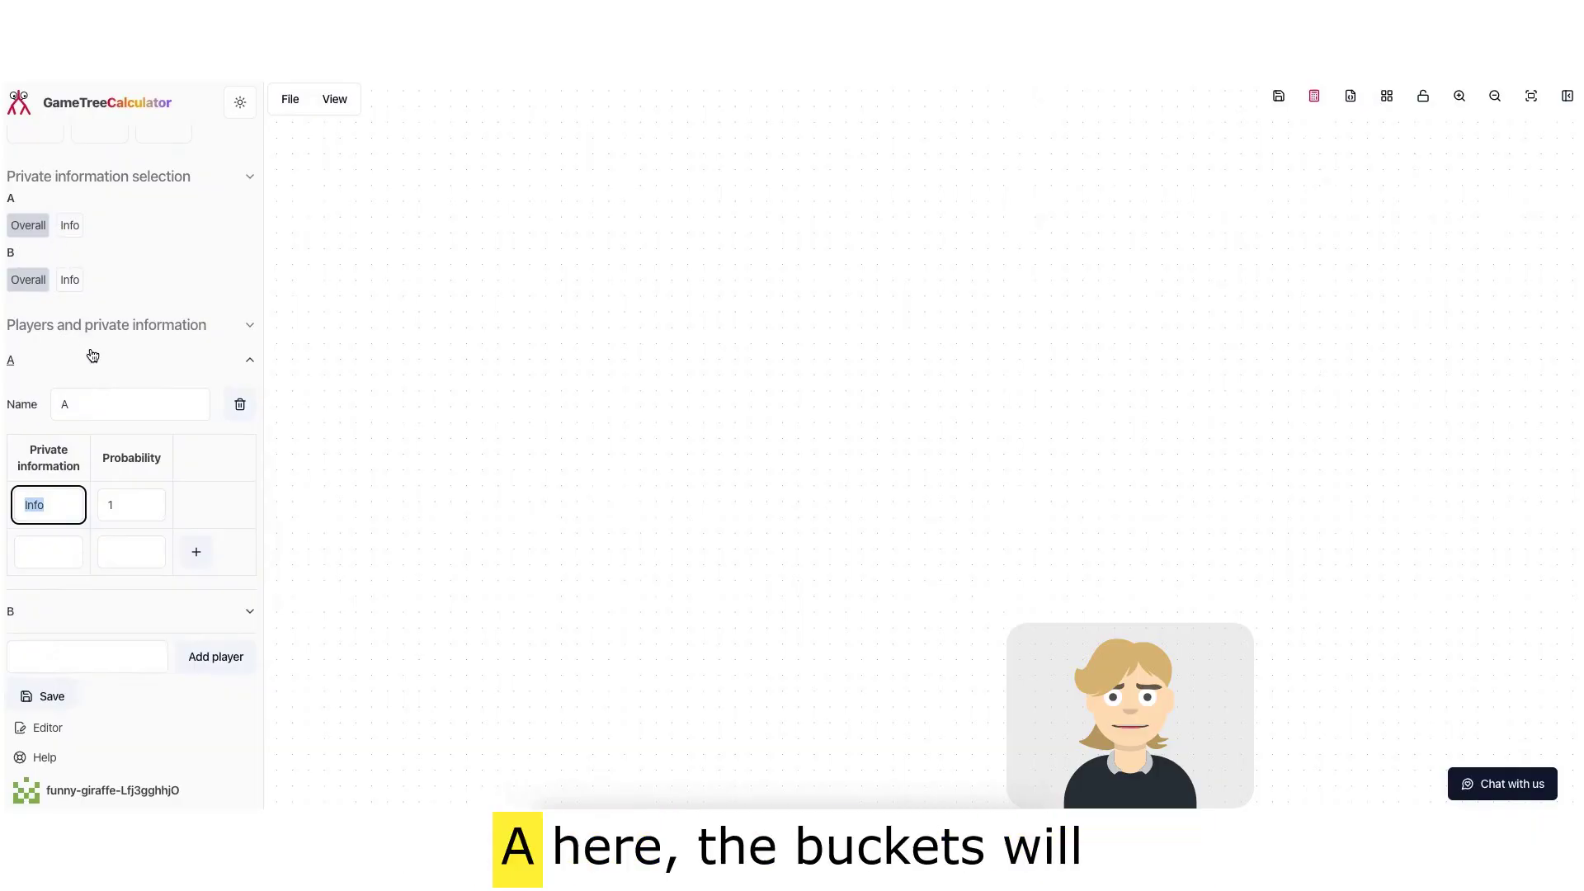
{"action": "type", "text": "1"}
{"action": "left_click", "coordinate": [51, 545]}
{"action": "type", "text": "3"}
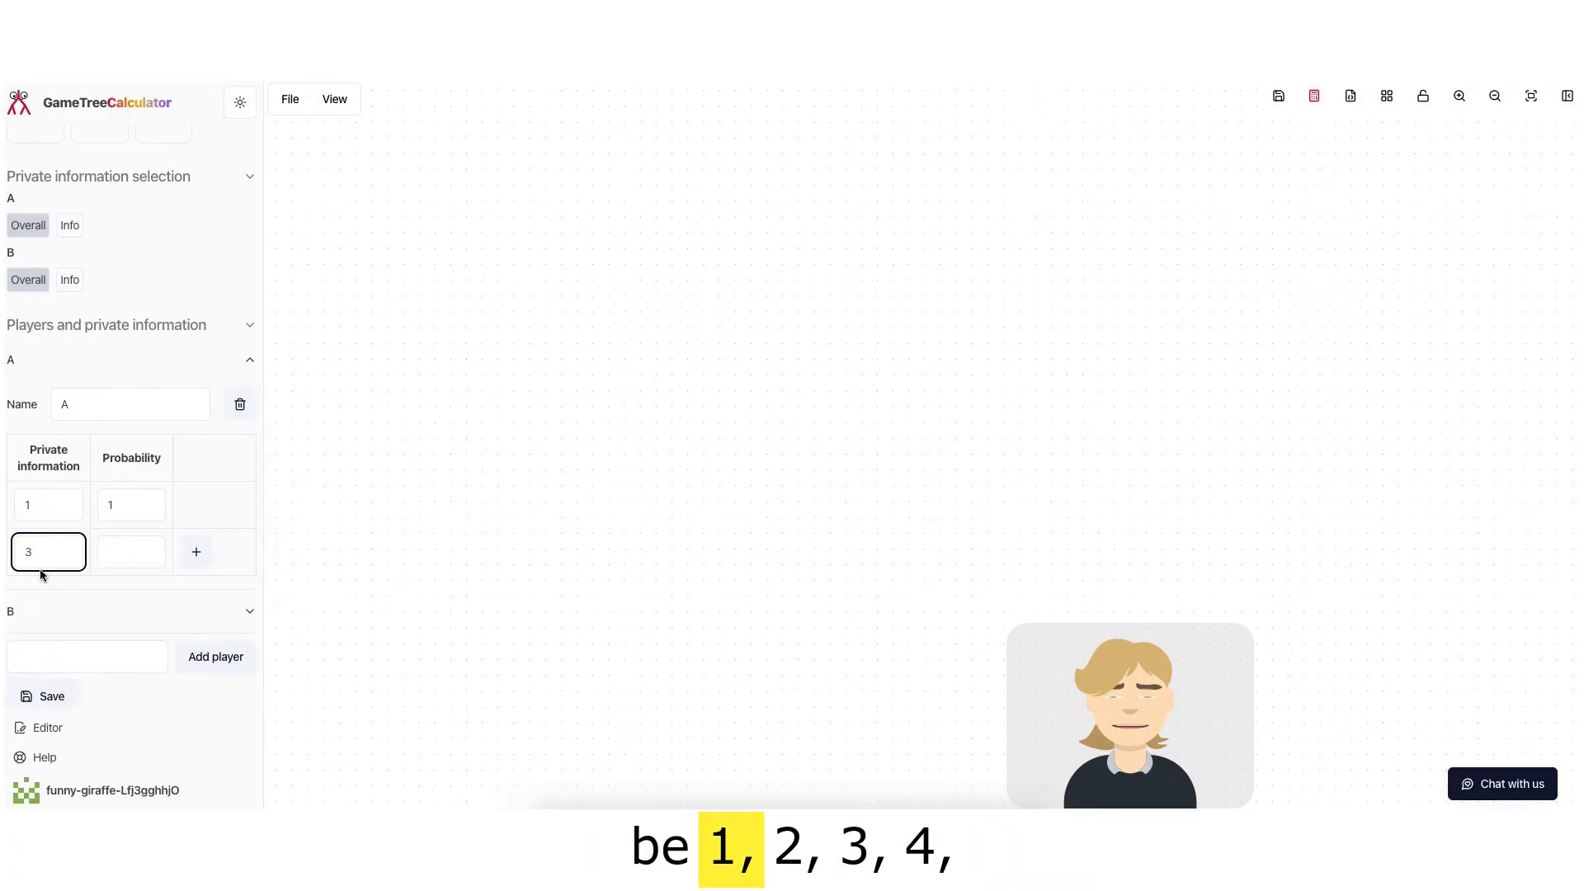
{"action": "double_click", "coordinate": [50, 561]}
{"action": "left_click", "coordinate": [195, 551]}
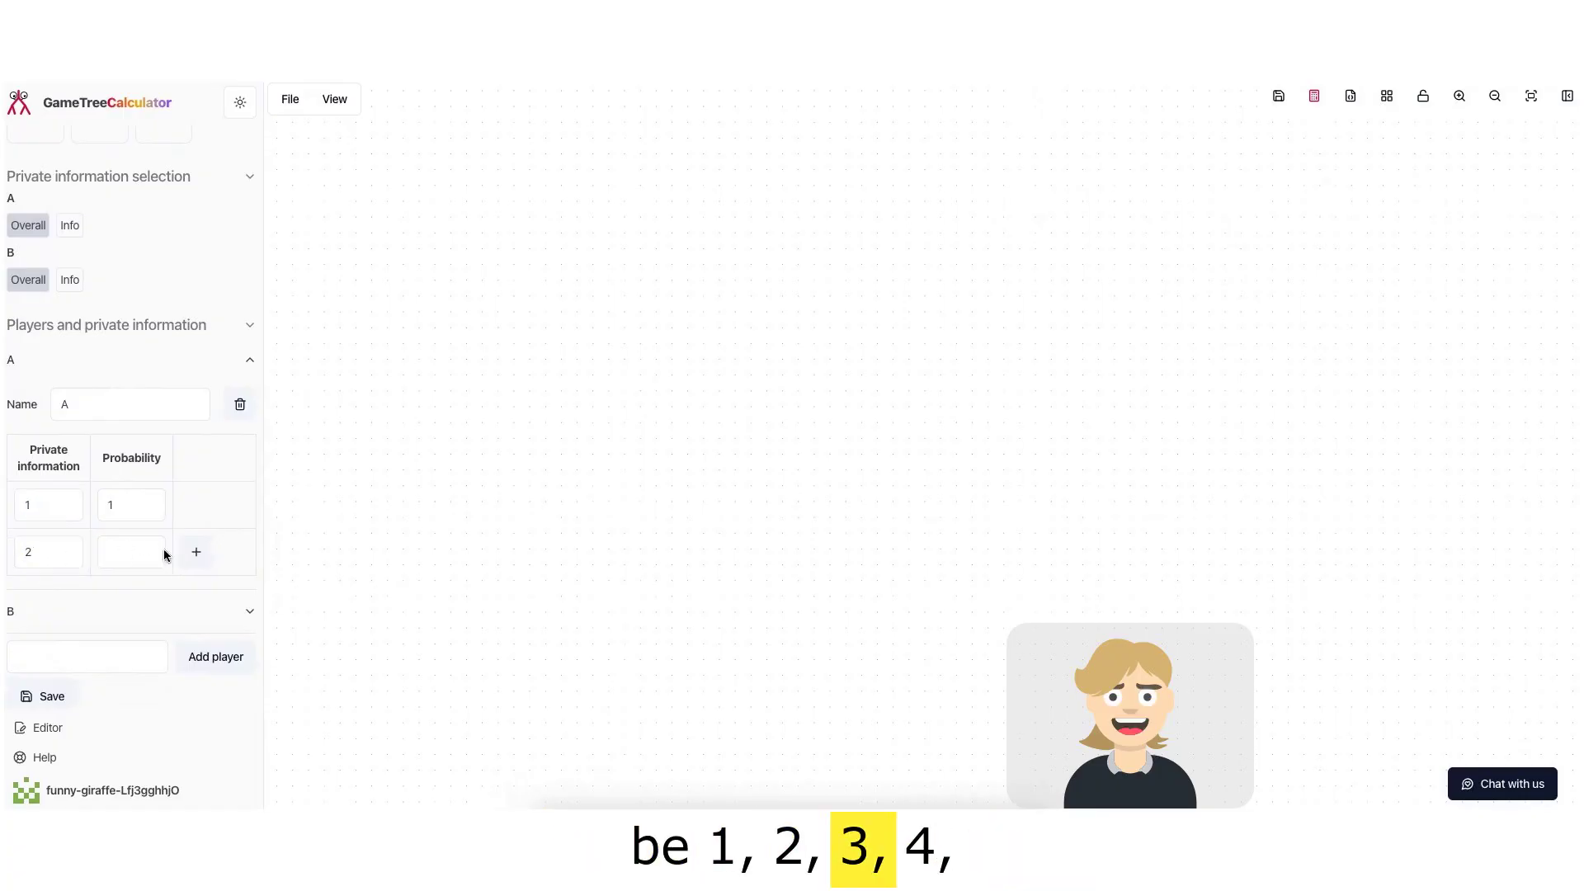
{"action": "left_click", "coordinate": [193, 603]}
{"action": "type", "text": "4"}
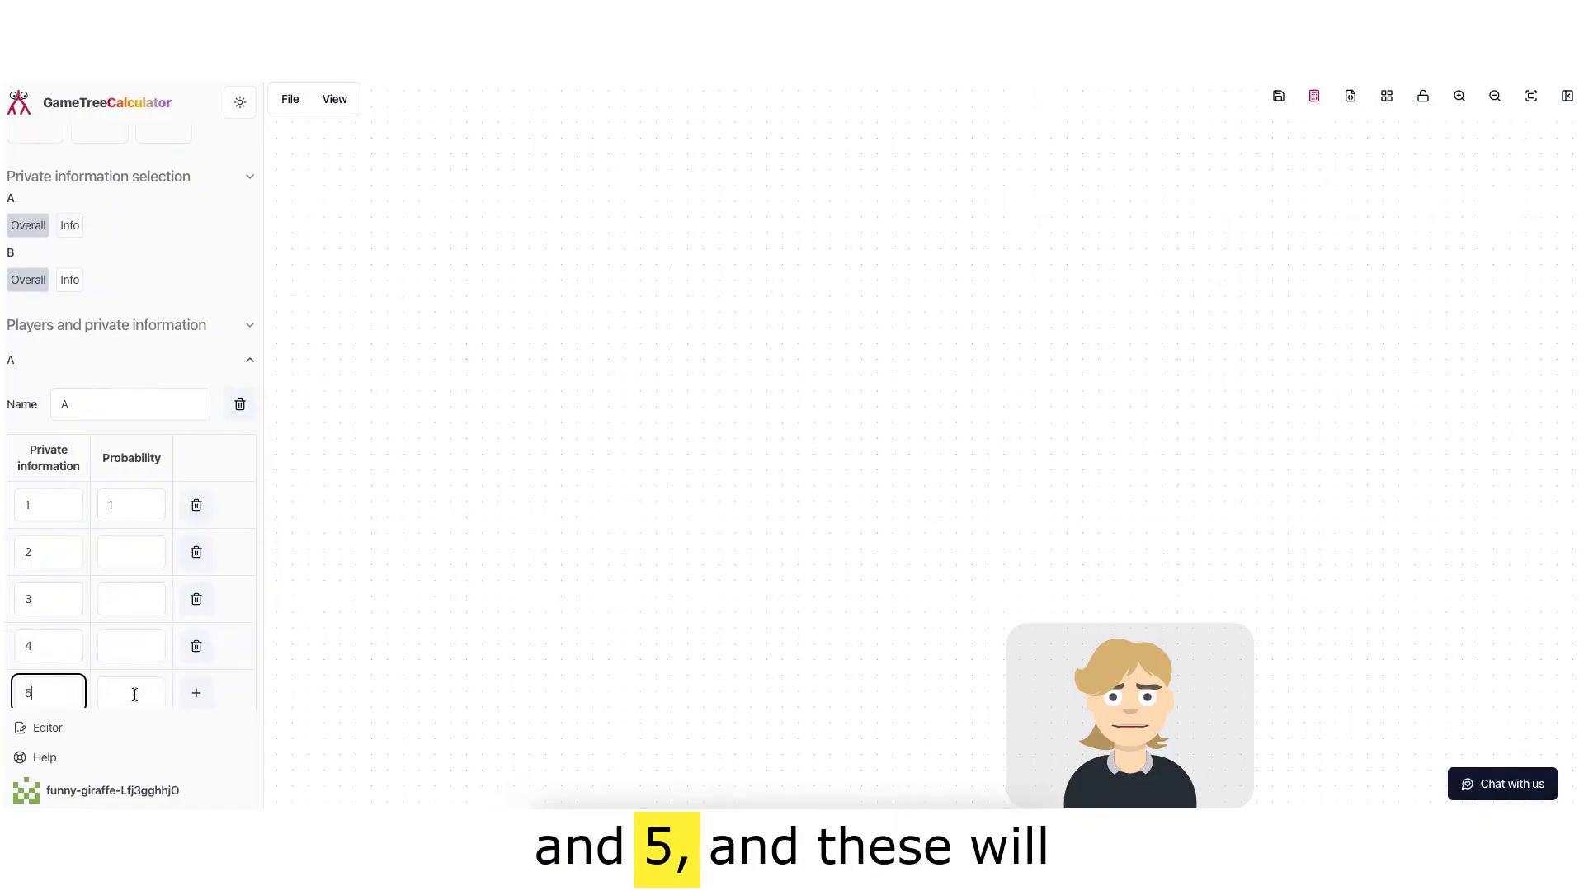
{"action": "left_click", "coordinate": [196, 692]}
Step: Give each of player A's five types a probability of 1 and save
{"action": "scroll", "coordinate": [116, 393], "scroll_direction": "down", "scroll_amount": 2}
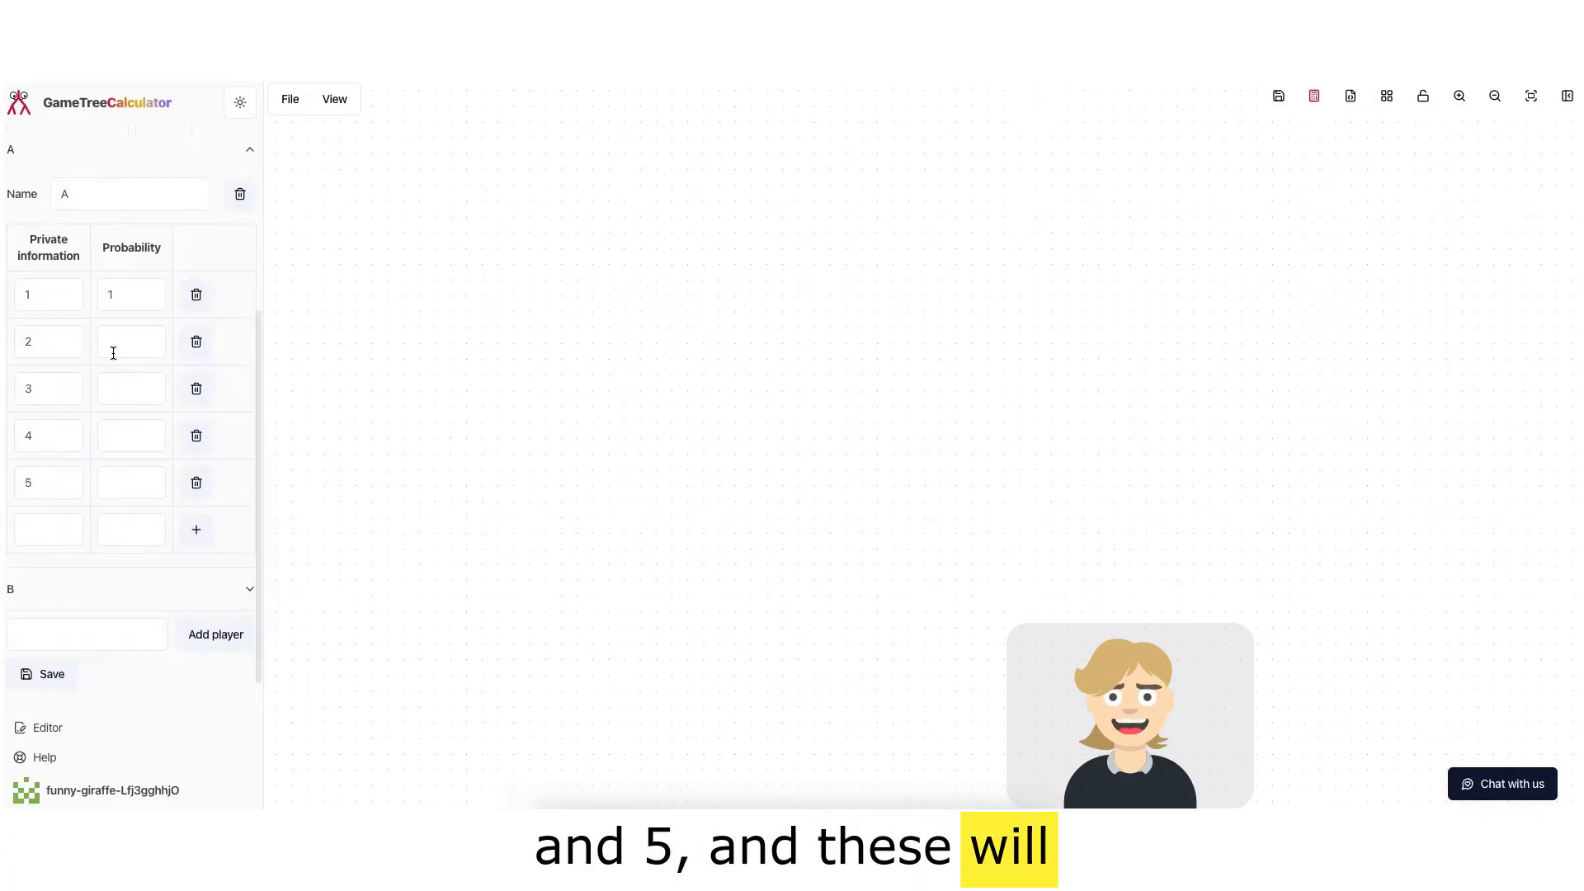
{"action": "left_click", "coordinate": [113, 353]}
{"action": "type", "text": "1"}
{"action": "left_click", "coordinate": [116, 389]}
{"action": "type", "text": "1"}
{"action": "left_click", "coordinate": [121, 435]}
{"action": "type", "text": "1"}
{"action": "left_click", "coordinate": [116, 484]}
{"action": "type", "text": "1"}
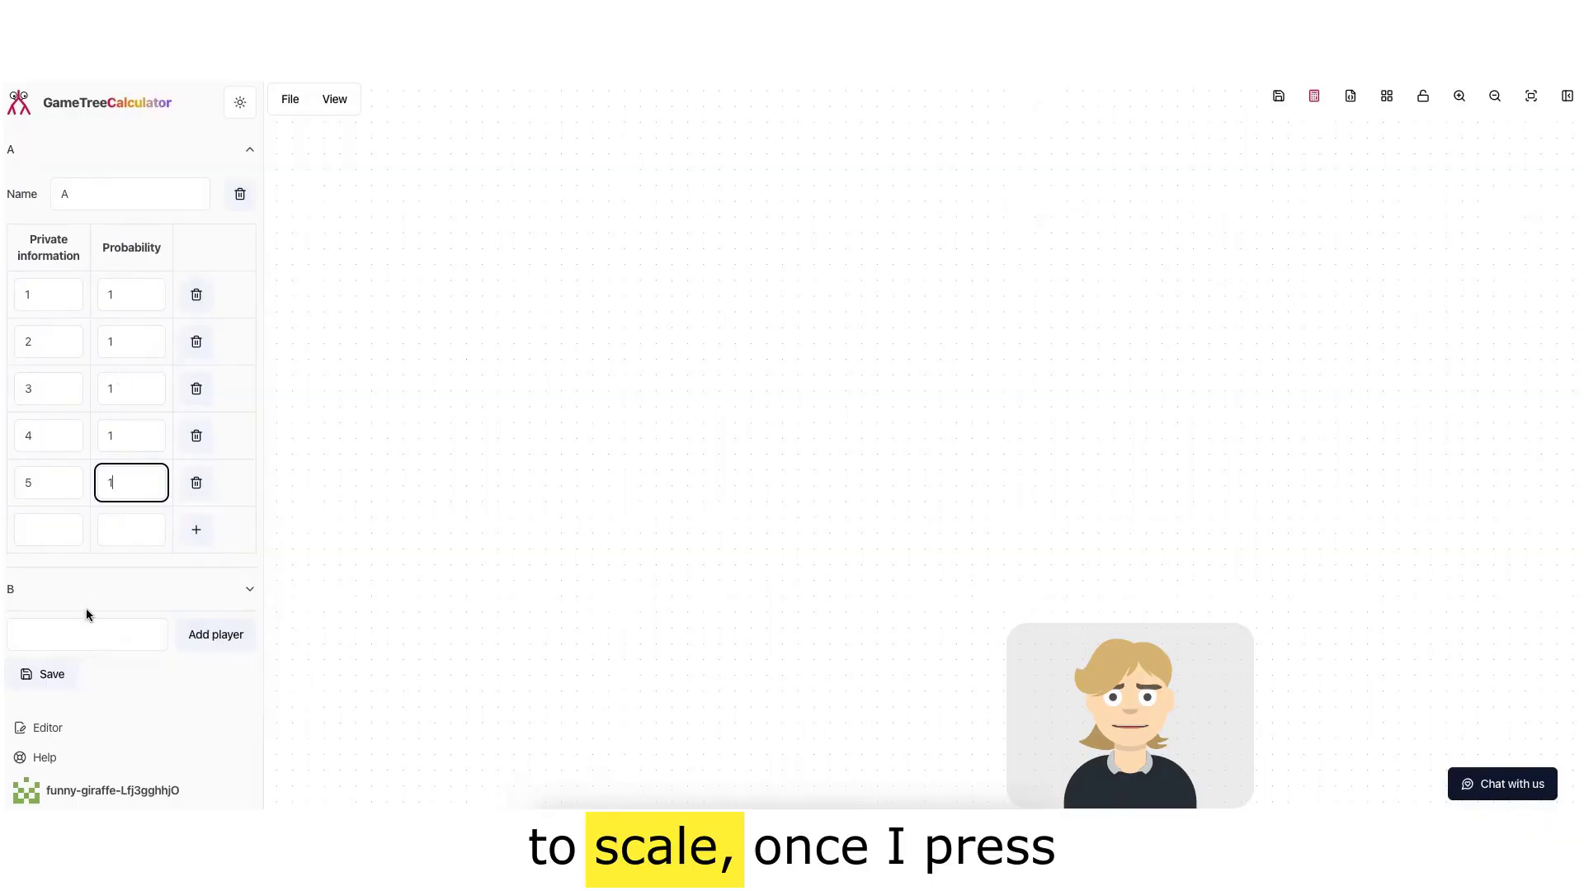
{"action": "scroll", "coordinate": [78, 577], "scroll_direction": "down", "scroll_amount": 1}
{"action": "left_click", "coordinate": [48, 656]}
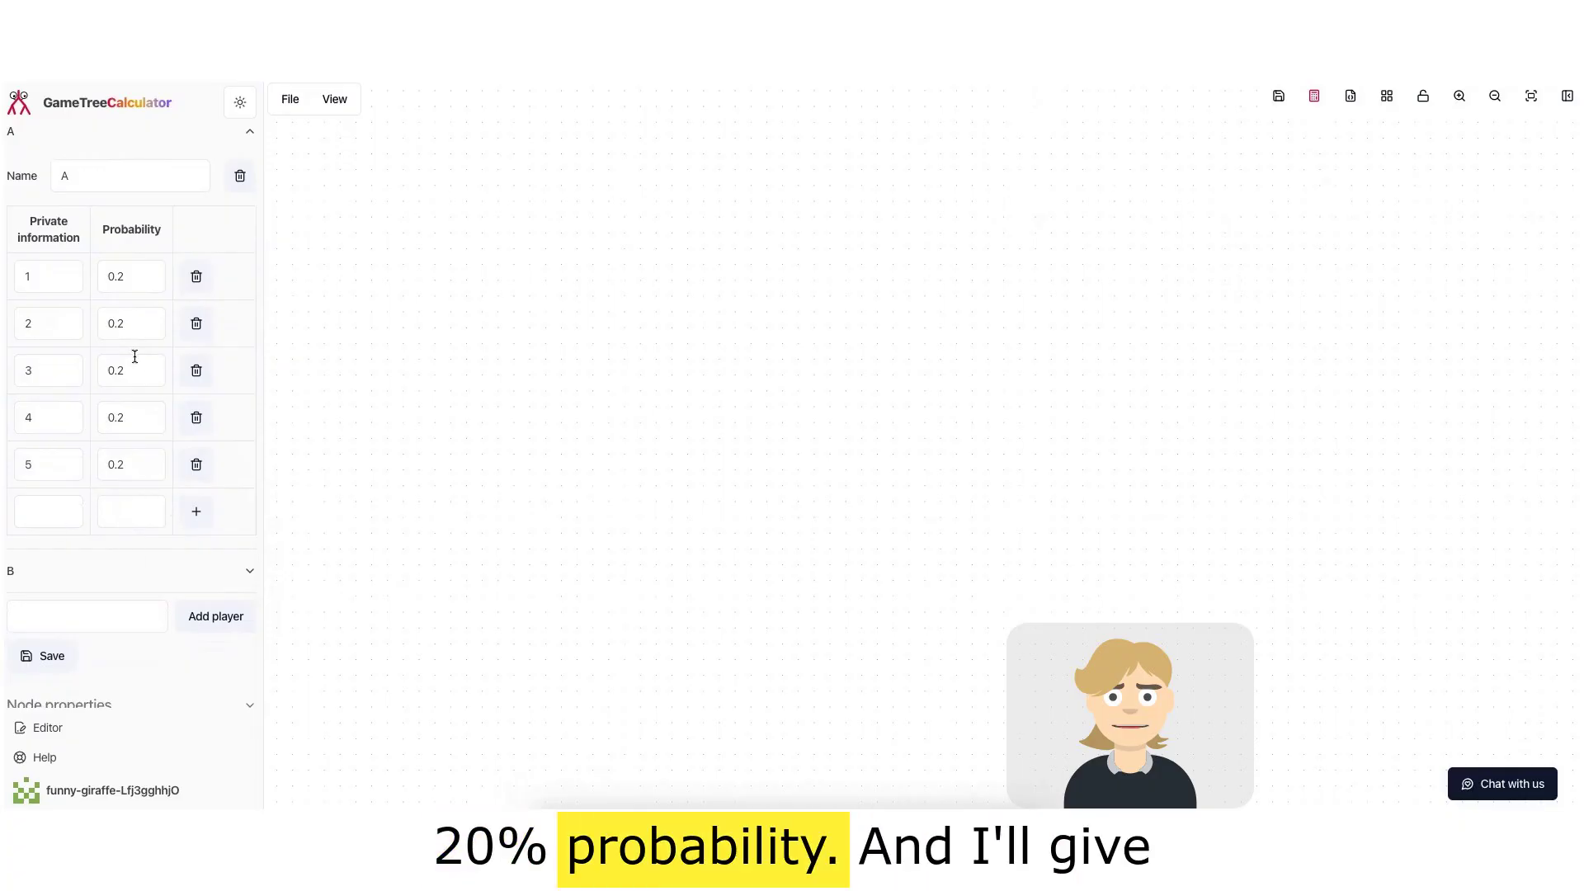
Step: Open player B and set its private information types to 1, 2, 3, 4 and 5
{"action": "scroll", "coordinate": [129, 528], "scroll_direction": "down", "scroll_amount": 1}
{"action": "left_click", "coordinate": [127, 551]}
{"action": "double_click", "coordinate": [37, 490]}
{"action": "type", "text": "1"}
{"action": "left_click", "coordinate": [58, 536]}
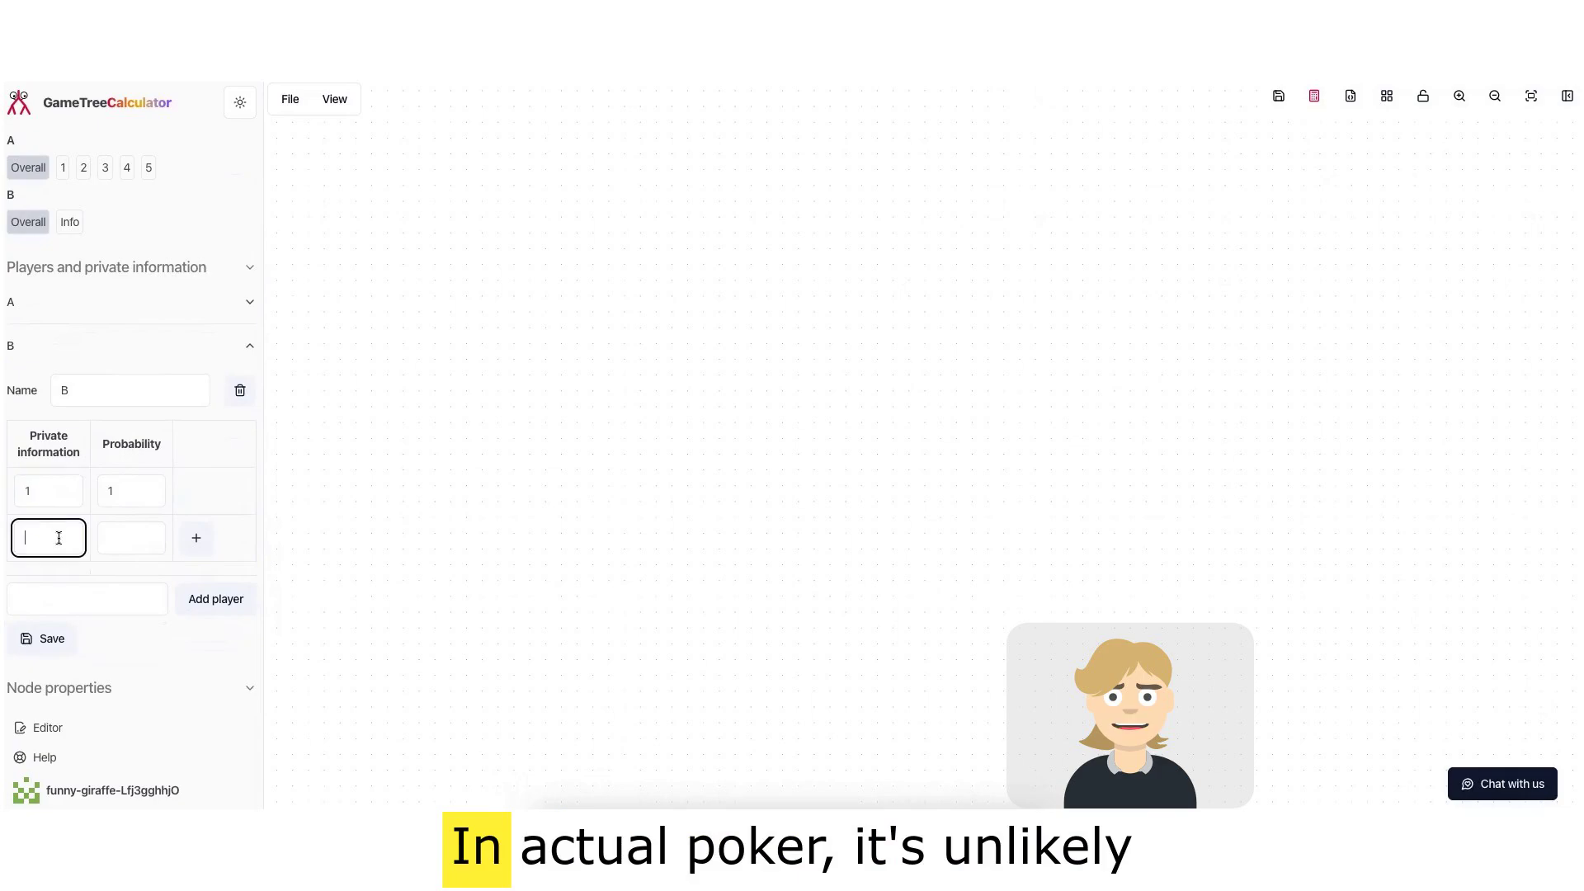
{"action": "type", "text": "2"}
{"action": "left_click", "coordinate": [195, 537]}
{"action": "left_click", "coordinate": [51, 584]}
{"action": "type", "text": "3"}
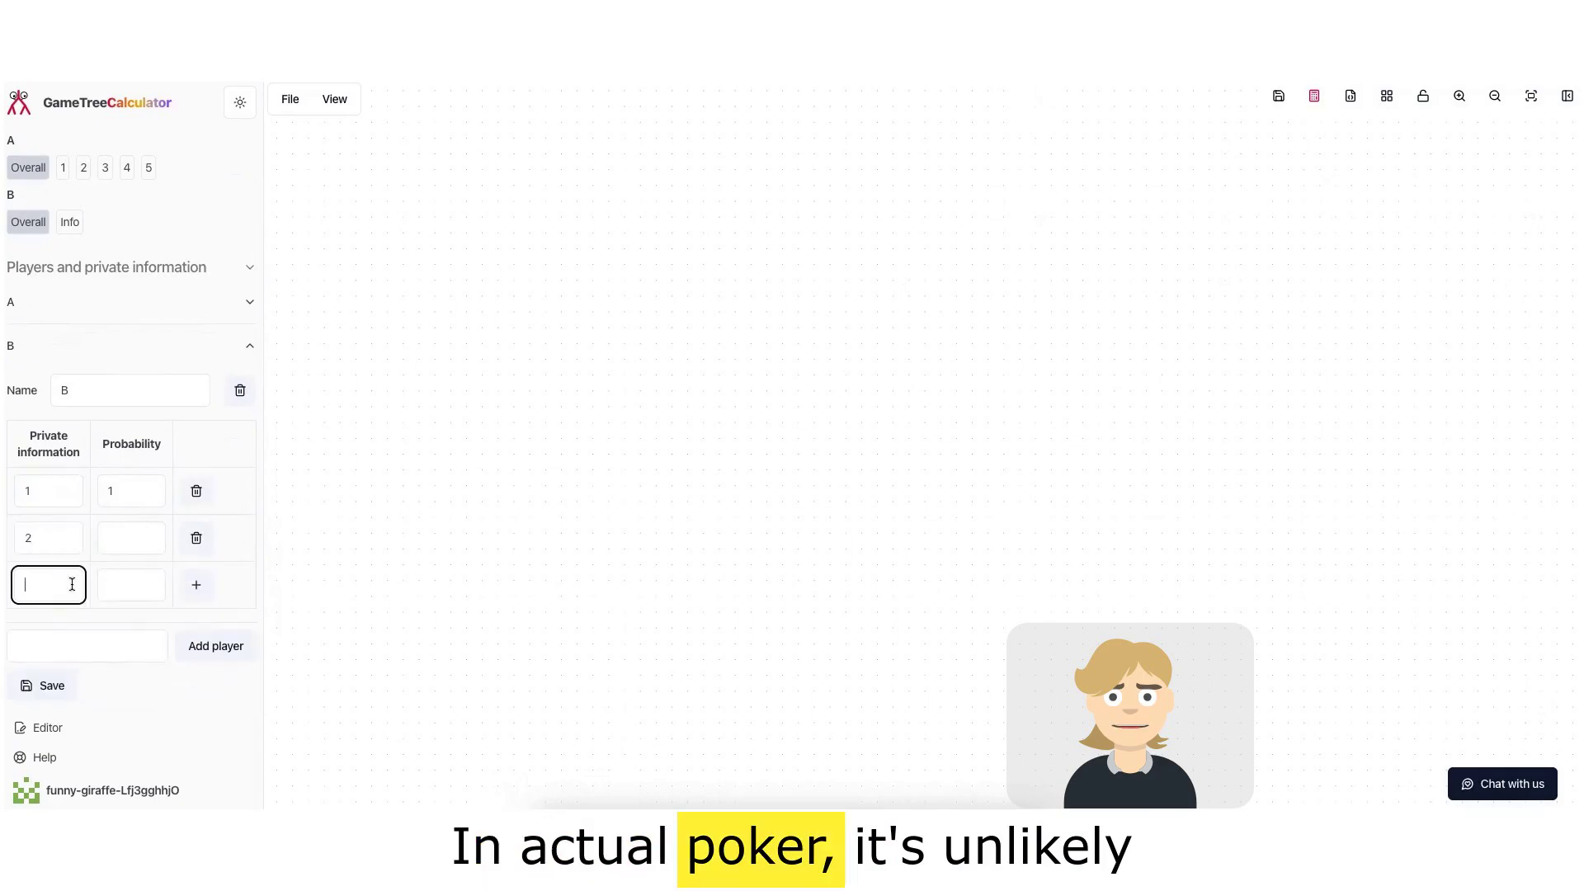
{"action": "left_click", "coordinate": [196, 585]}
{"action": "left_click", "coordinate": [41, 632]}
{"action": "type", "text": "4"}
{"action": "left_click", "coordinate": [196, 632]}
{"action": "left_click", "coordinate": [53, 678]}
{"action": "type", "text": "5"}
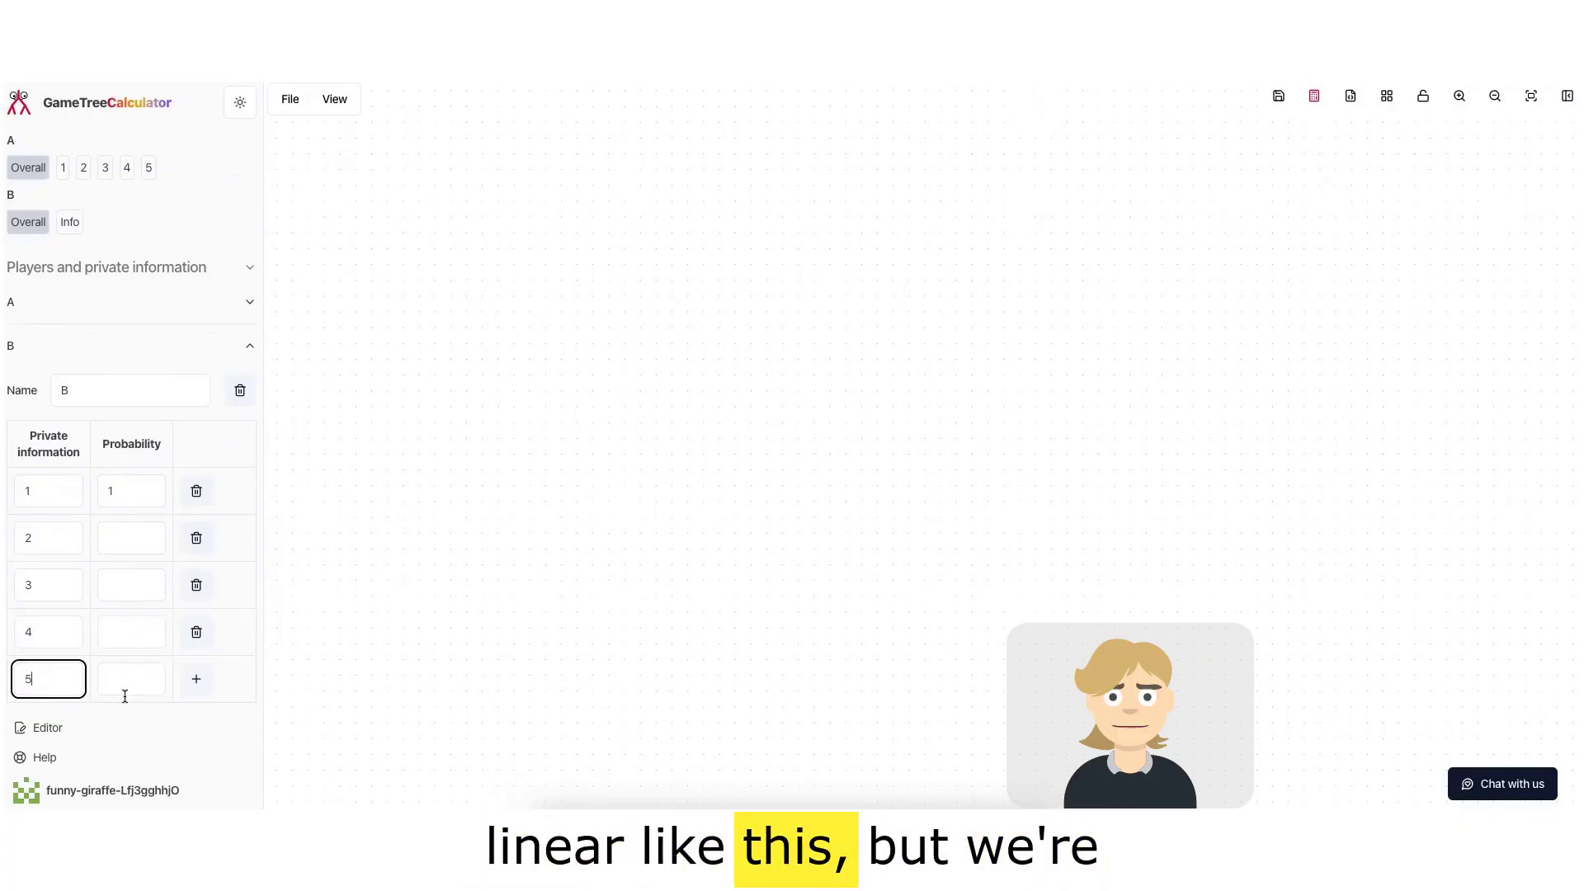
{"action": "left_click", "coordinate": [196, 679]}
Step: Give each of player B's five types a probability of 1 and save
{"action": "scroll", "coordinate": [132, 553], "scroll_direction": "down", "scroll_amount": 3}
{"action": "left_click", "coordinate": [120, 368]}
{"action": "type", "text": "1"}
{"action": "left_click", "coordinate": [121, 410]}
{"action": "type", "text": "1"}
{"action": "left_click", "coordinate": [125, 456]}
{"action": "type", "text": "1"}
{"action": "left_click", "coordinate": [125, 503]}
{"action": "type", "text": "1"}
{"action": "left_click", "coordinate": [50, 543]}
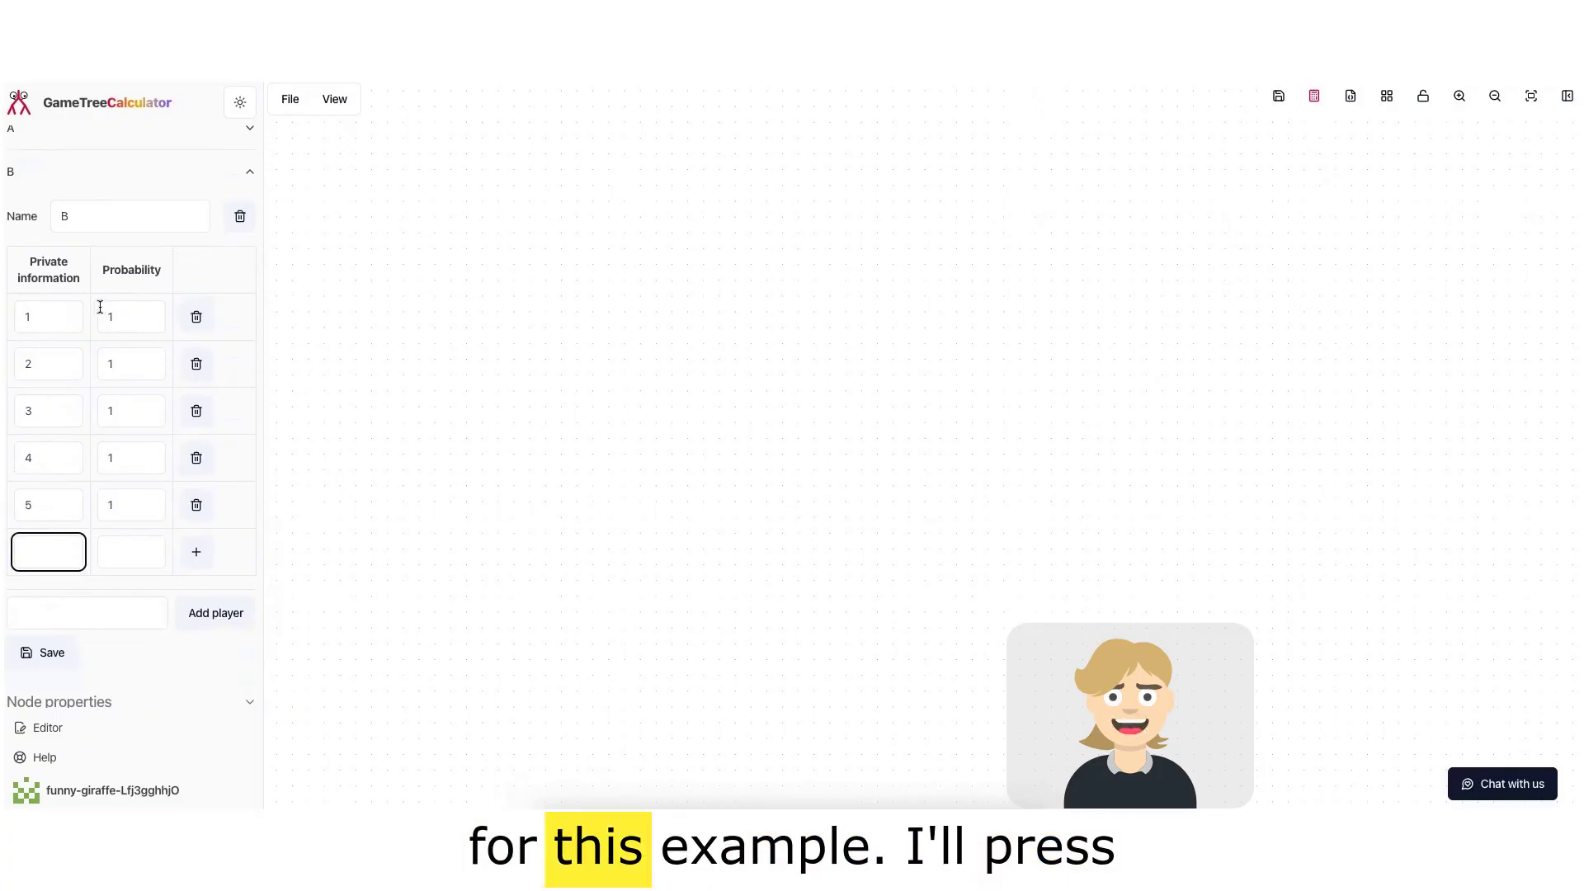
{"action": "left_click", "coordinate": [55, 656]}
Step: Place a Decision node near the top centre of the canvas
{"action": "scroll", "coordinate": [106, 284], "scroll_direction": "up", "scroll_amount": 5}
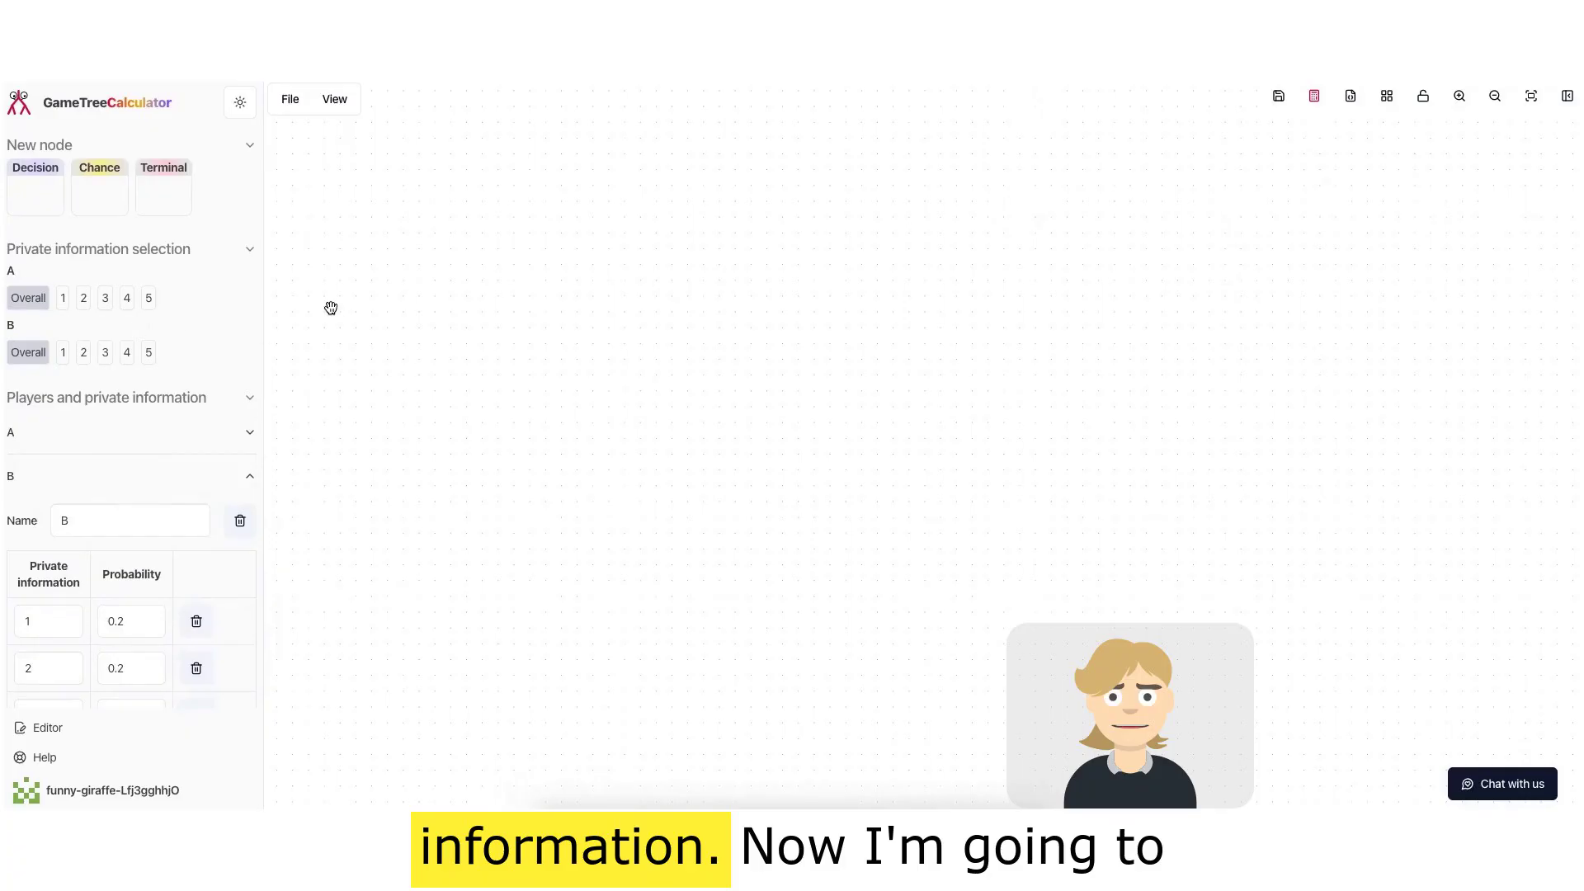
{"action": "left_click_drag", "start_coordinate": [20, 196], "coordinate": [799, 187]}
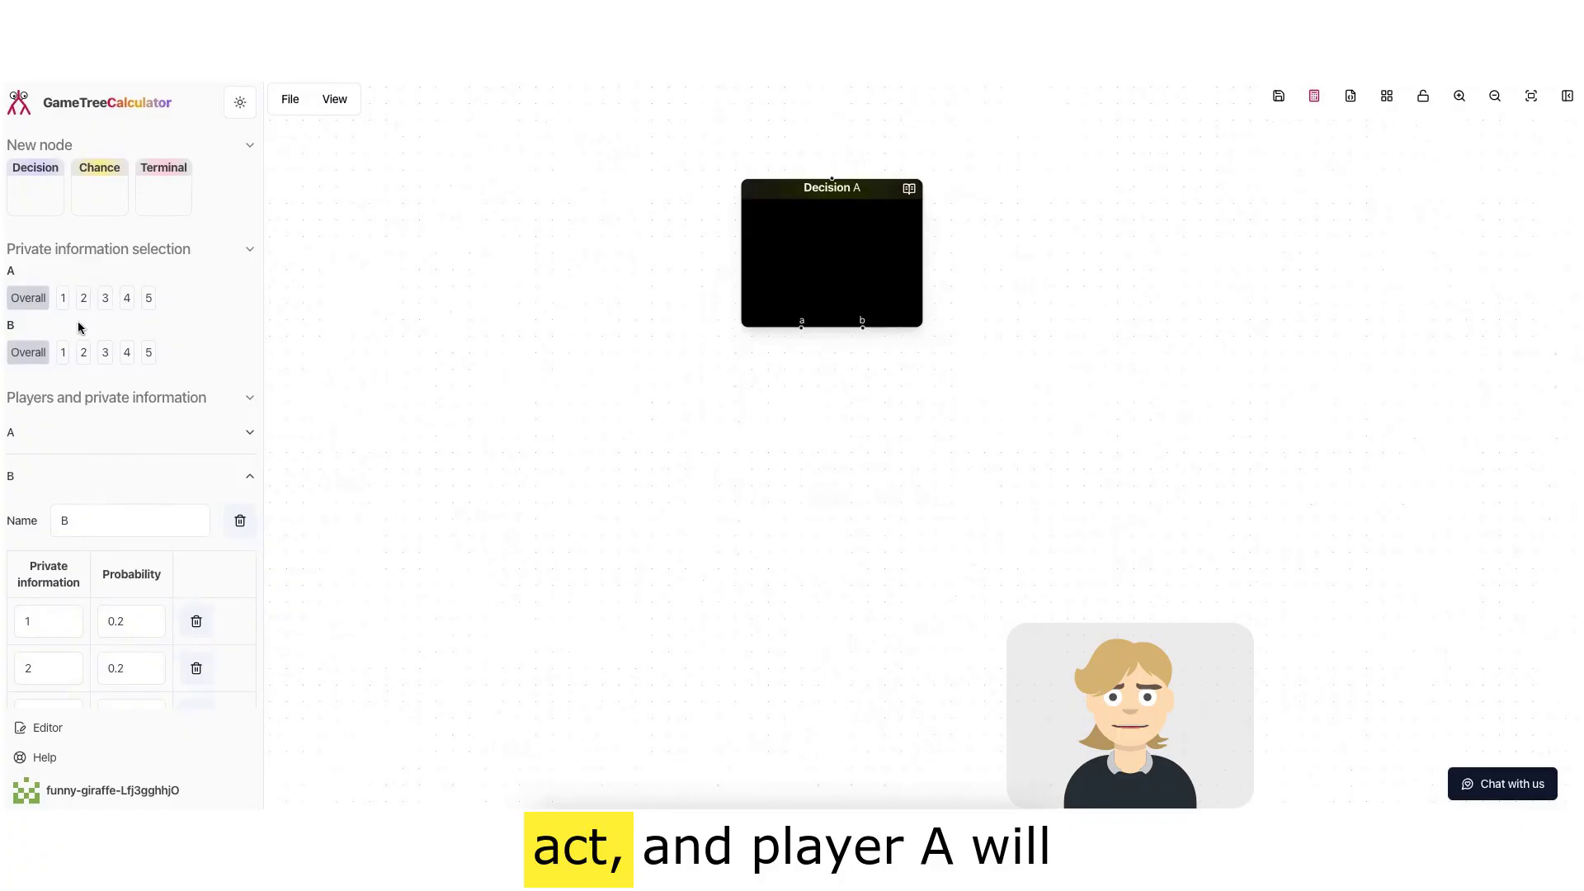
Step: Rename the root node's choices to Check and Bet and save the node
{"action": "scroll", "coordinate": [123, 379], "scroll_direction": "down", "scroll_amount": 5}
{"action": "scroll", "coordinate": [107, 354], "scroll_direction": "up", "scroll_amount": 5}
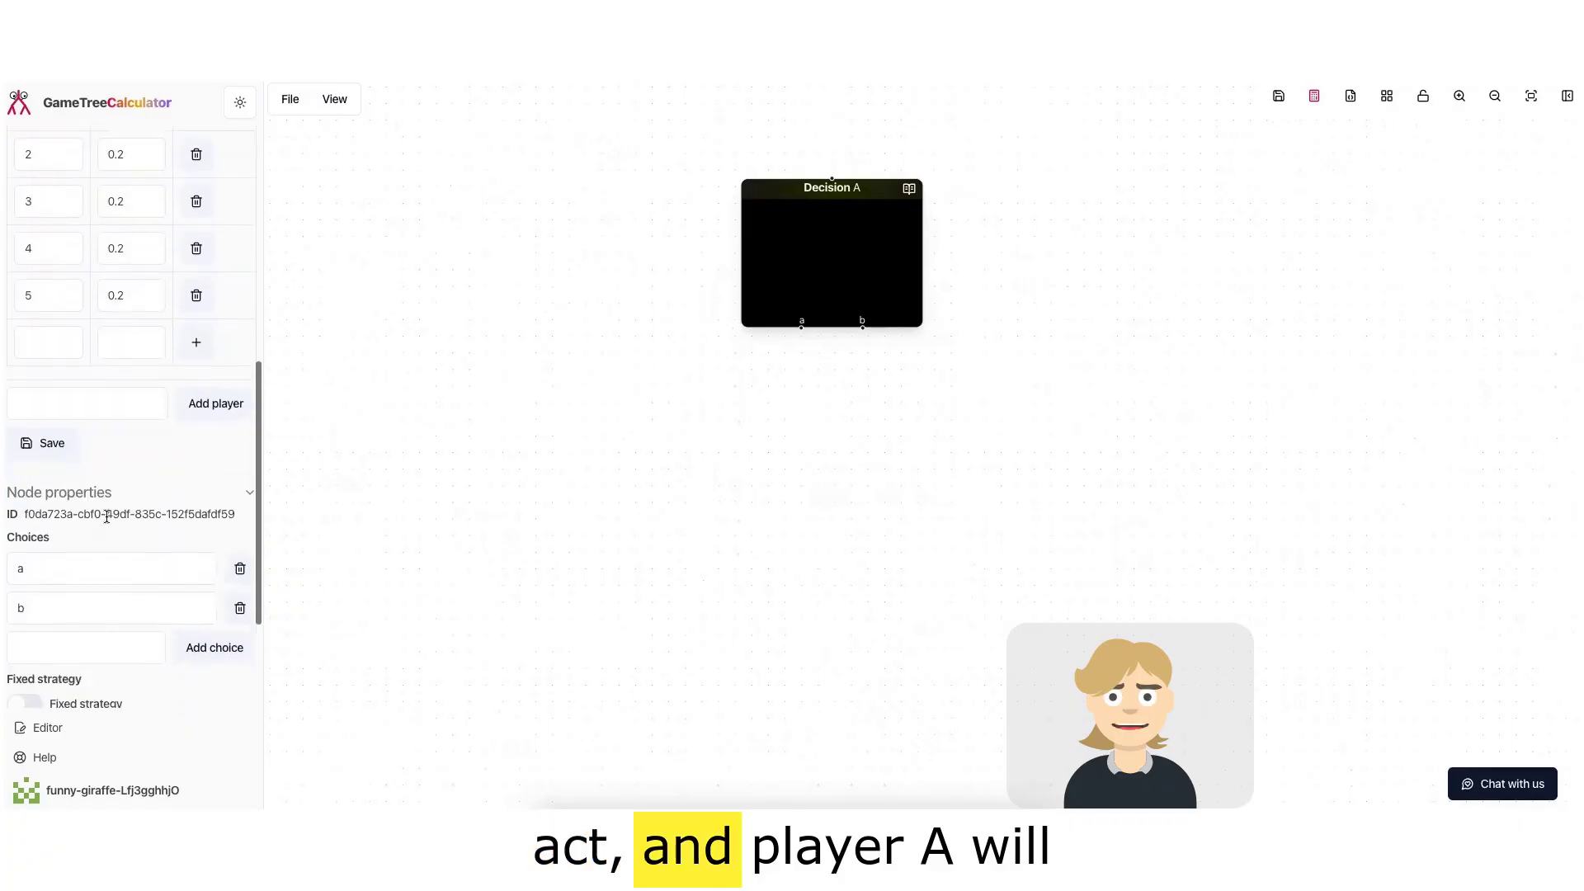
{"action": "left_click", "coordinate": [87, 251]}
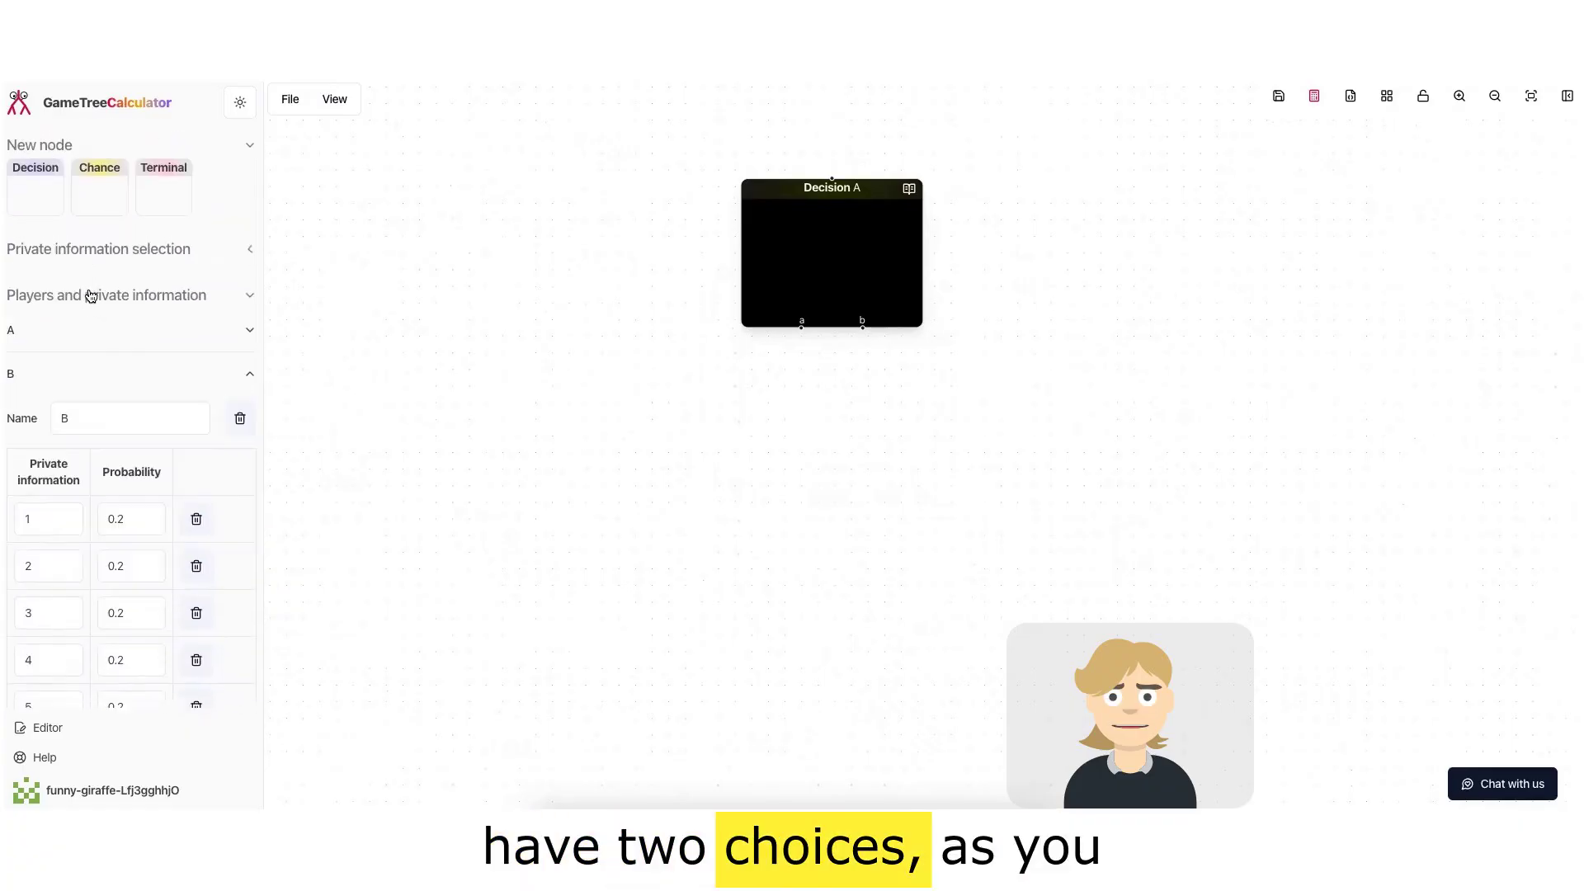
{"action": "left_click", "coordinate": [91, 296]}
{"action": "scroll", "coordinate": [86, 504], "scroll_direction": "down", "scroll_amount": 1}
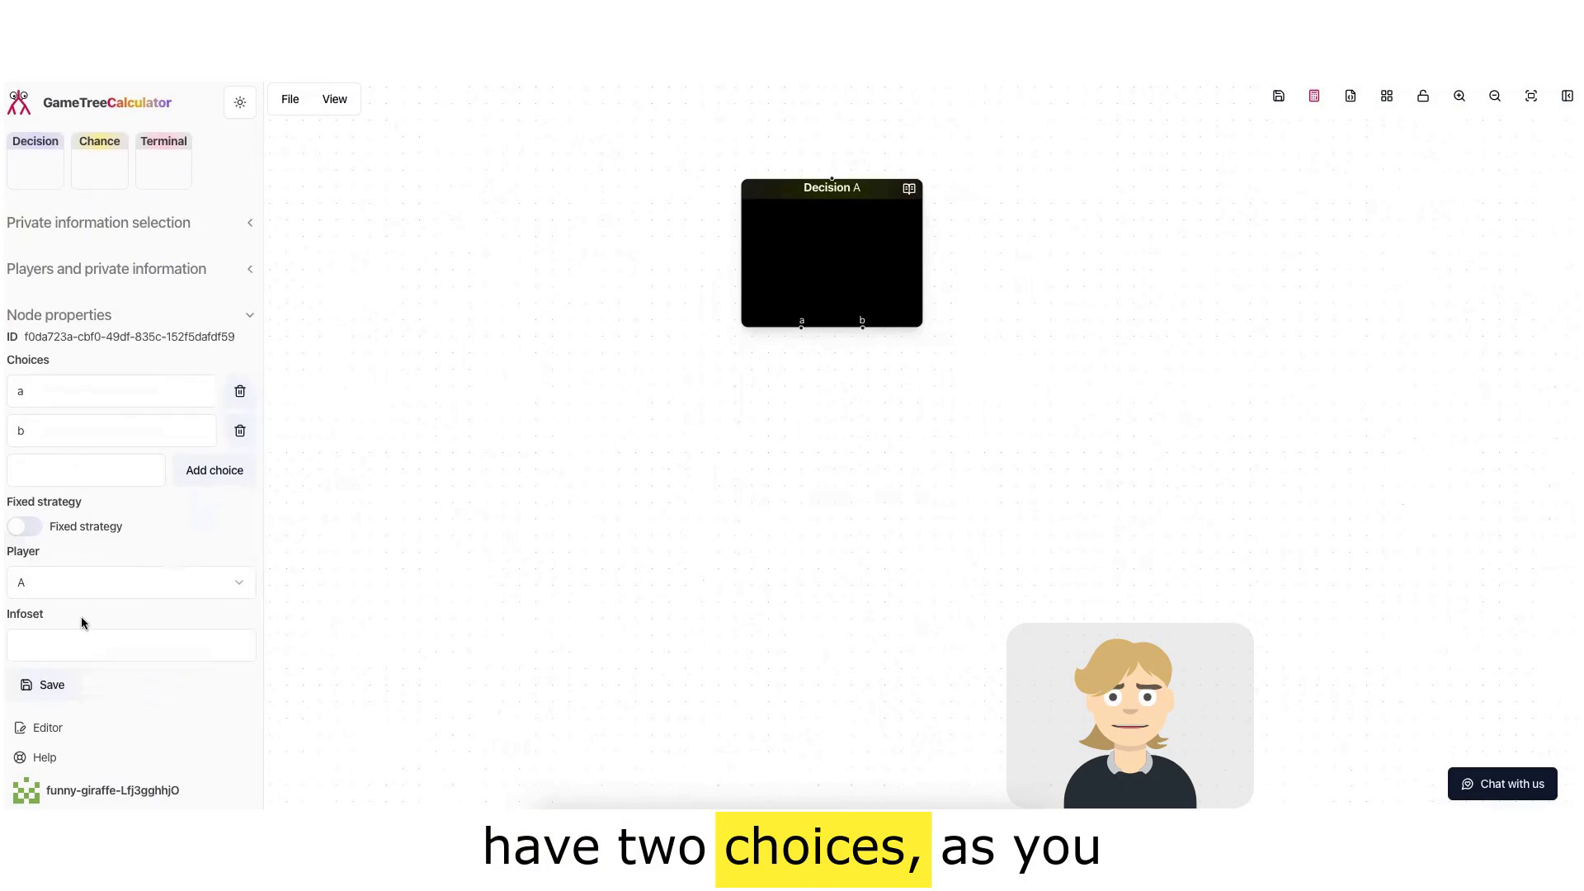
{"action": "left_click", "coordinate": [77, 381]}
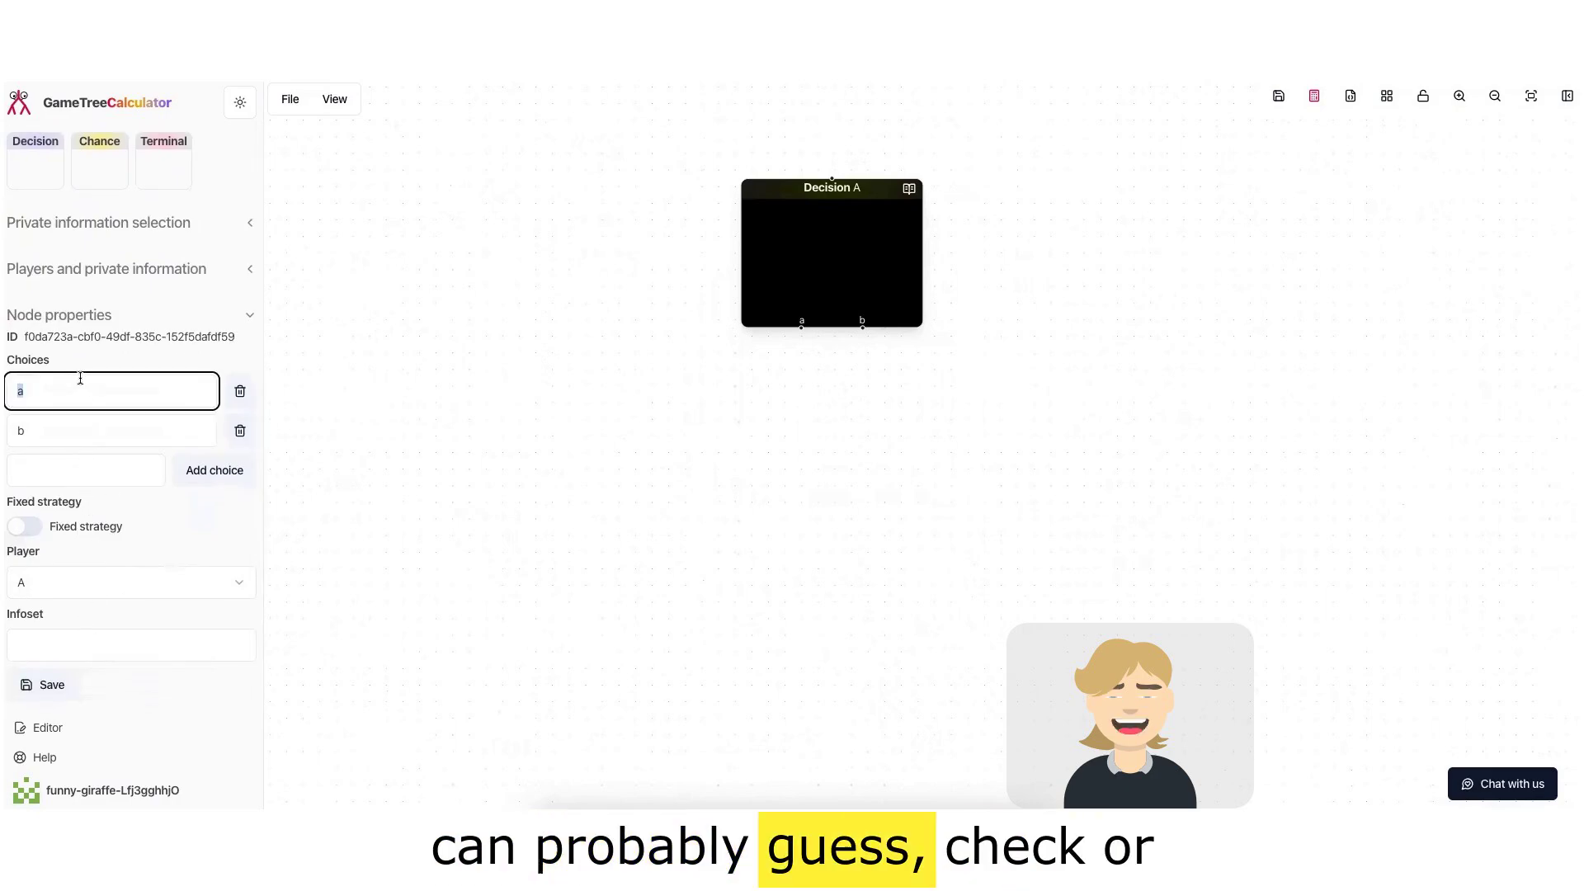
{"action": "key", "text": "BackSpace"}
{"action": "type", "text": "Check"}
{"action": "key", "text": "Tab"}
{"action": "type", "text": "B"}
{"action": "left_click", "coordinate": [49, 685]}
Step: Add a Decision node connected to the root's Check choice and assign it to player B
{"action": "left_click", "coordinate": [635, 379]}
{"action": "left_click_drag", "start_coordinate": [35, 196], "coordinate": [800, 328]}
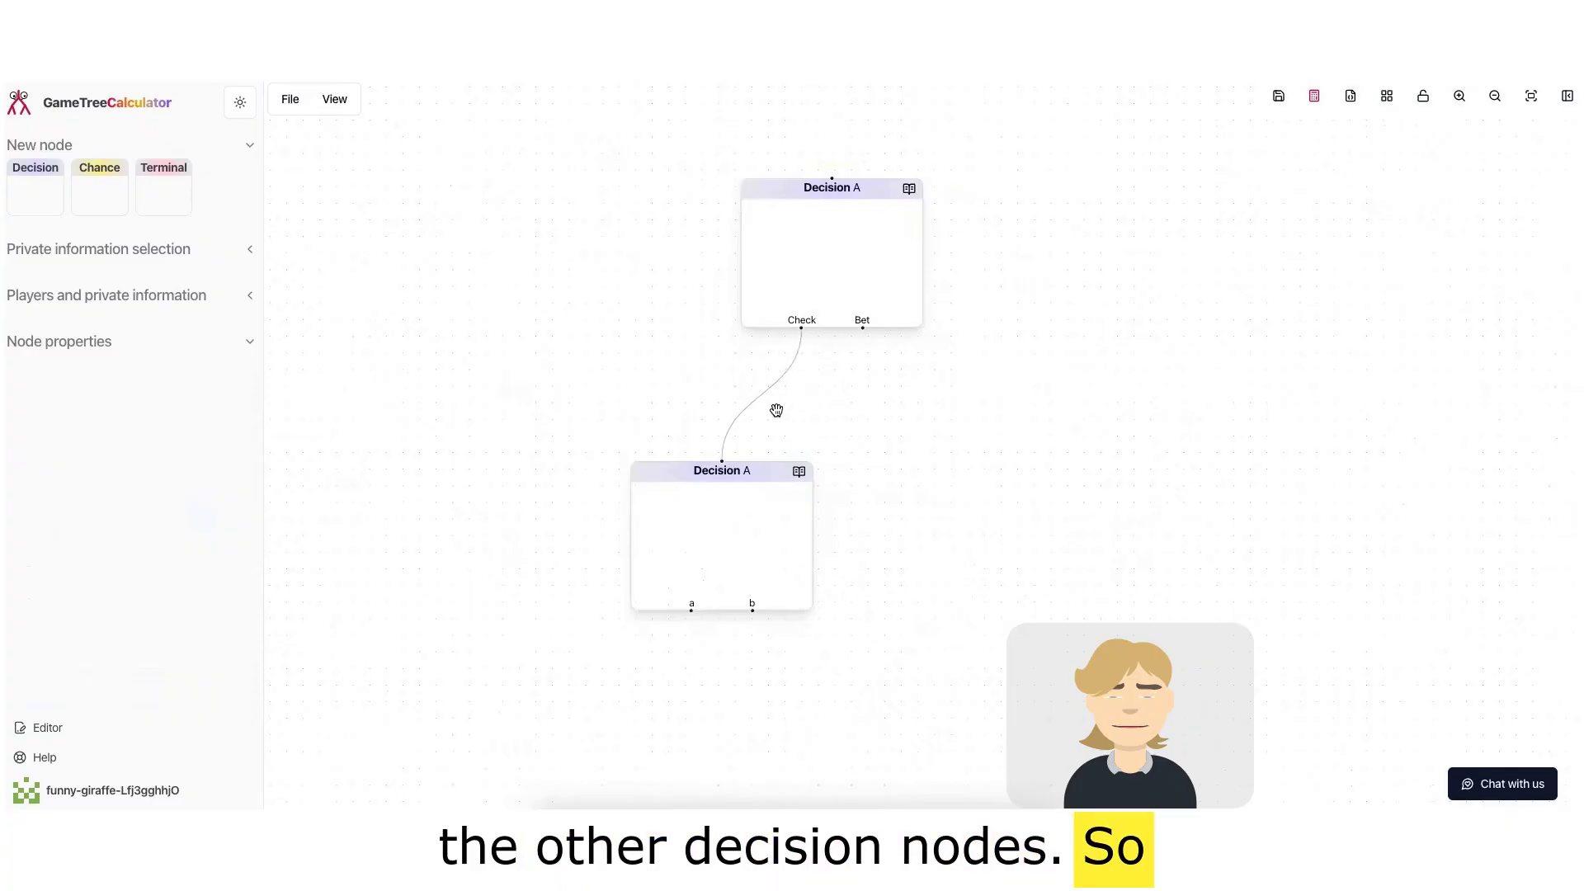
{"action": "left_click", "coordinate": [665, 519]}
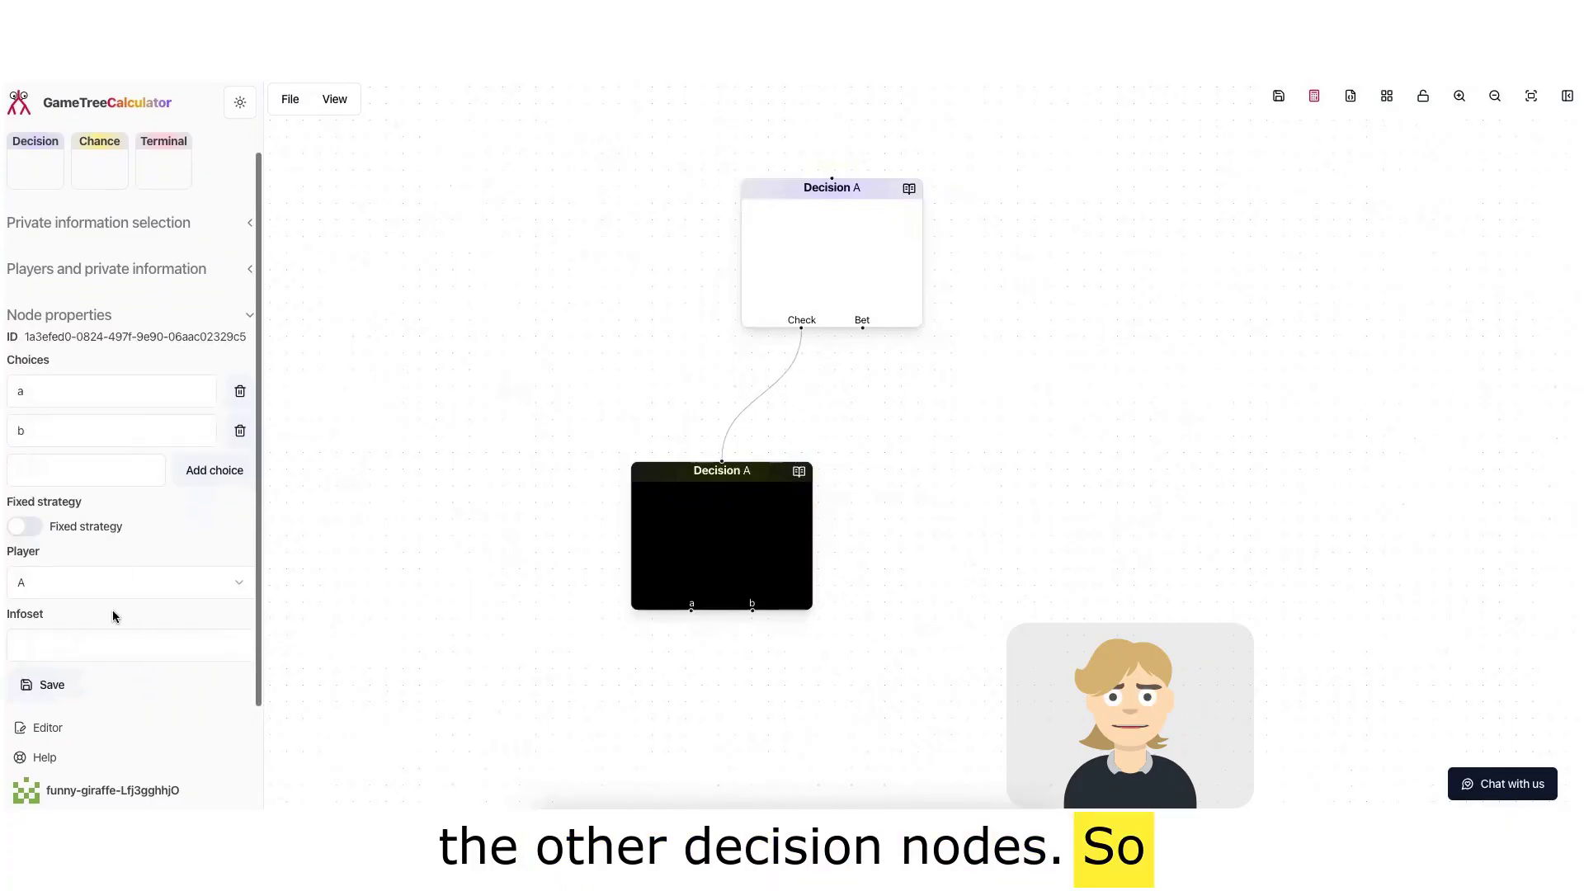
{"action": "left_click", "coordinate": [103, 588]}
{"action": "left_click", "coordinate": [123, 645]}
Step: Rename player B's node choices to Check and Bet and save
{"action": "double_click", "coordinate": [62, 395]}
{"action": "type", "text": "C"}
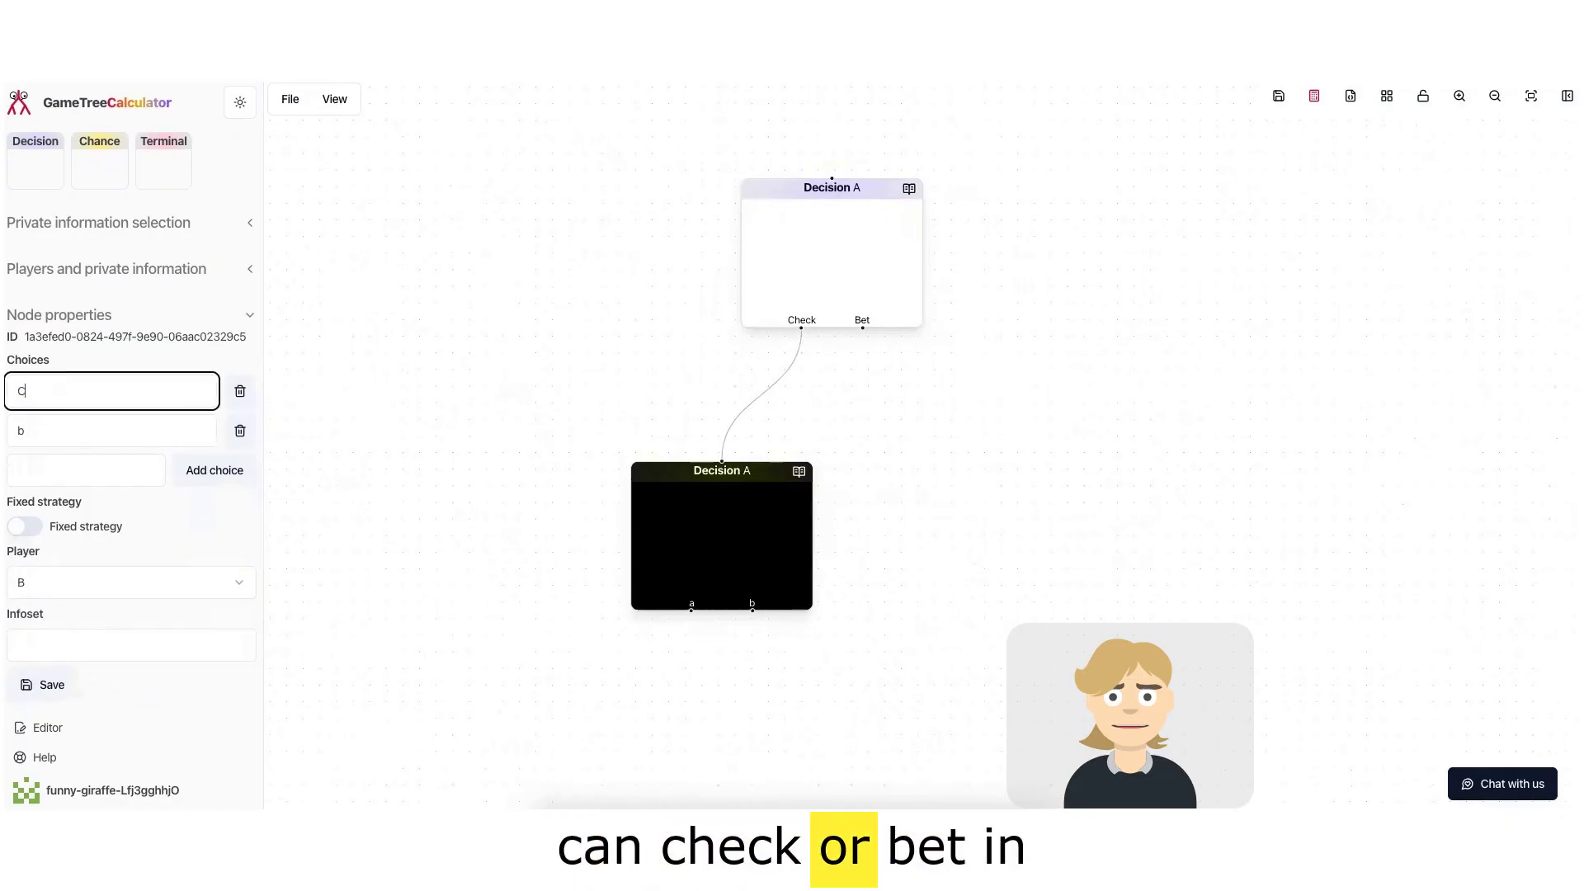
{"action": "type", "text": "heck"}
{"action": "key", "text": "Tab"}
{"action": "key", "text": "Tab"}
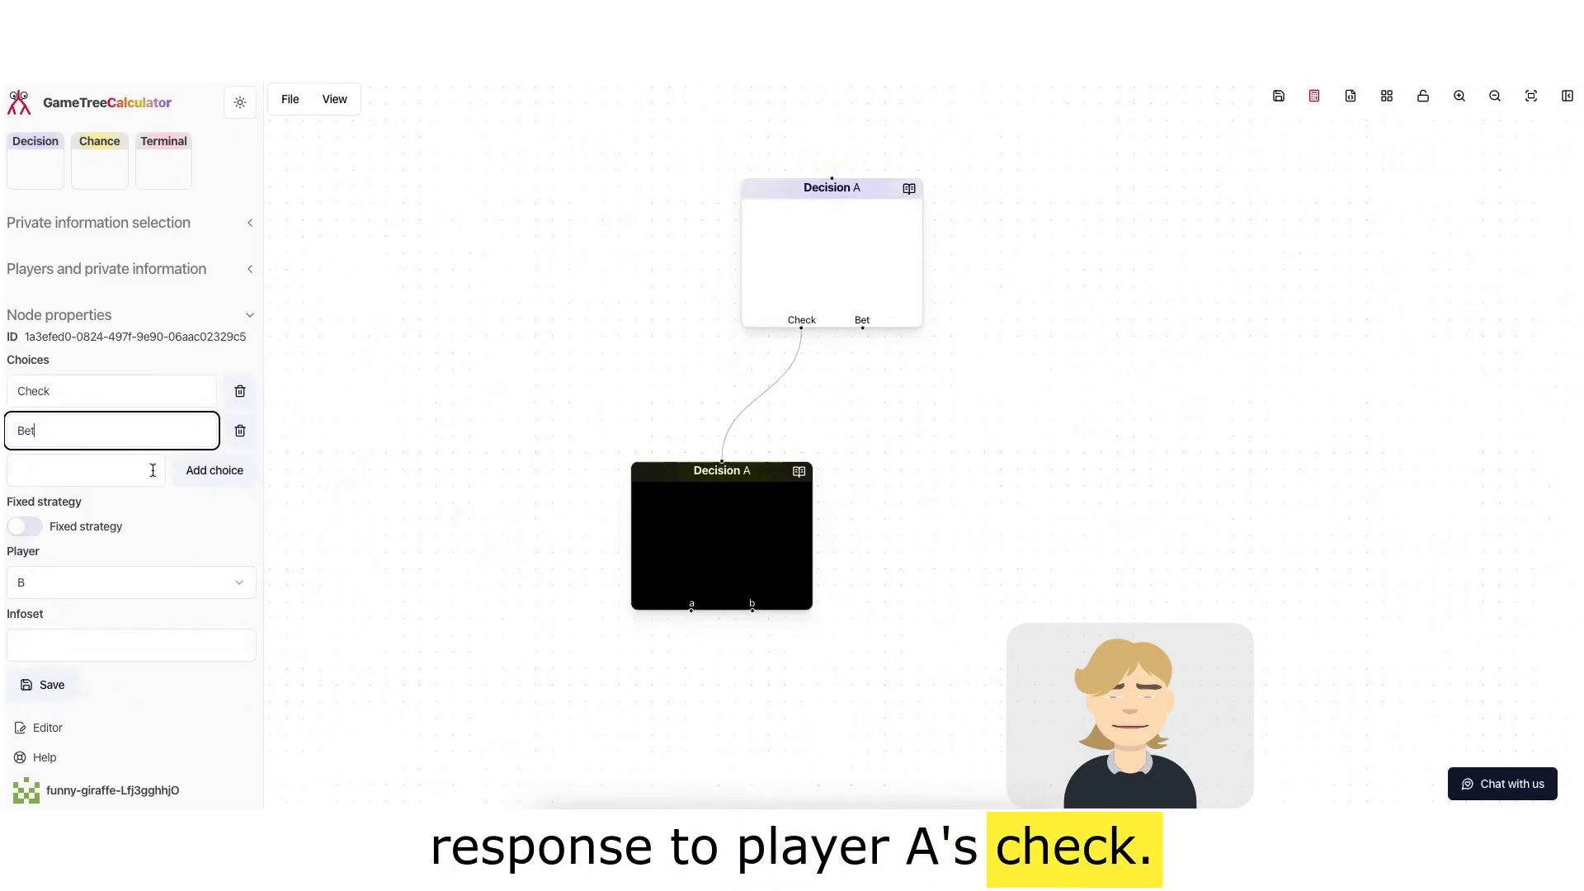
{"action": "left_click", "coordinate": [61, 687]}
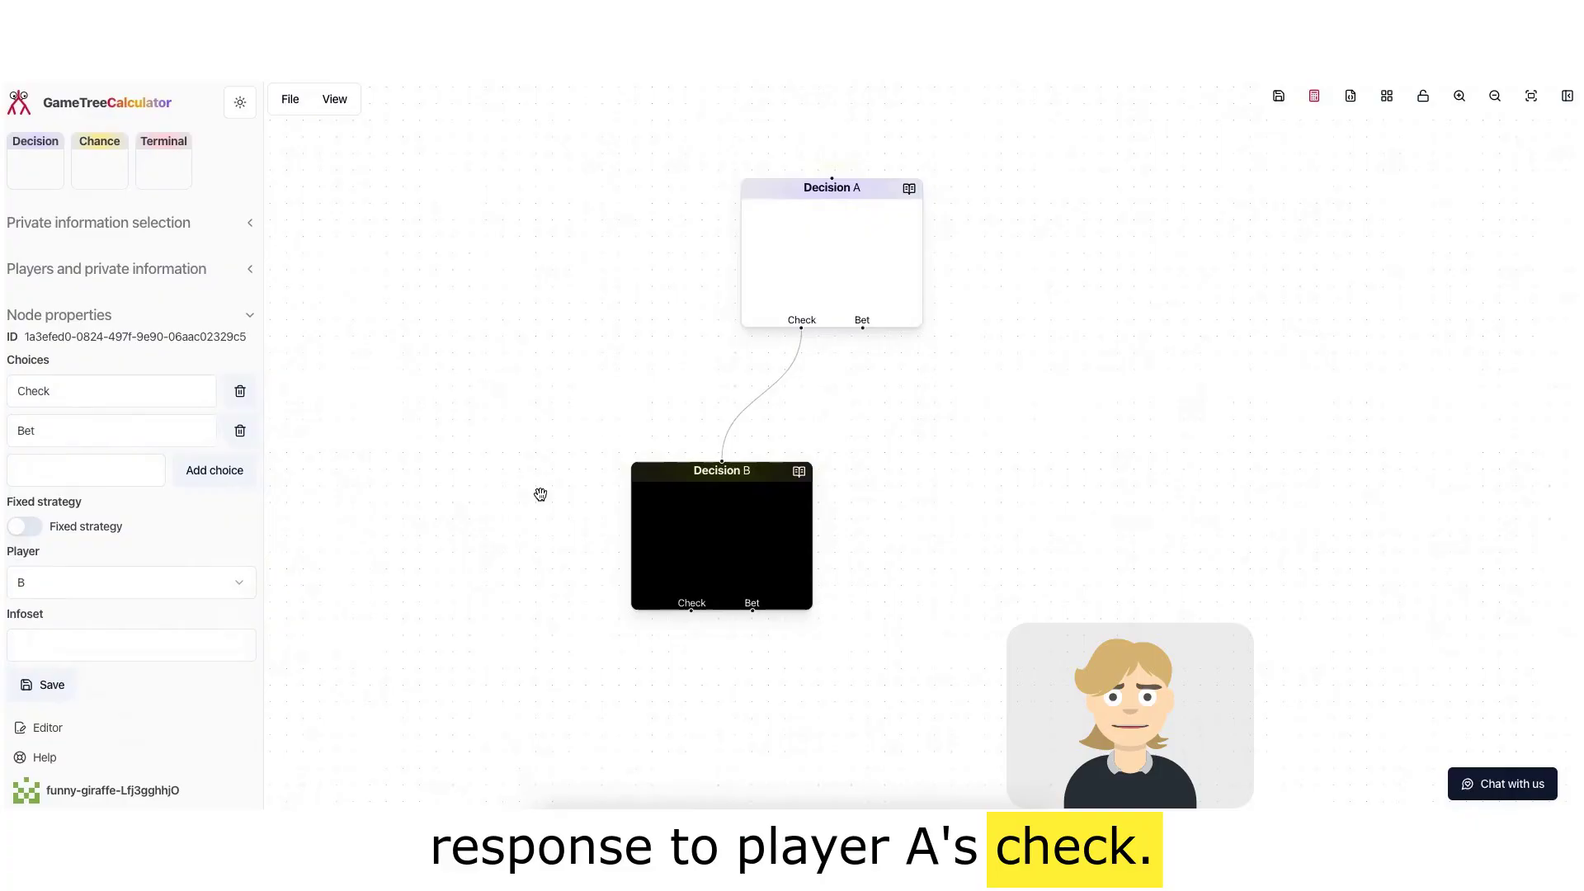
Step: Add another Decision node below player B's node
{"action": "scroll", "coordinate": [579, 453], "scroll_direction": "down", "scroll_amount": 2}
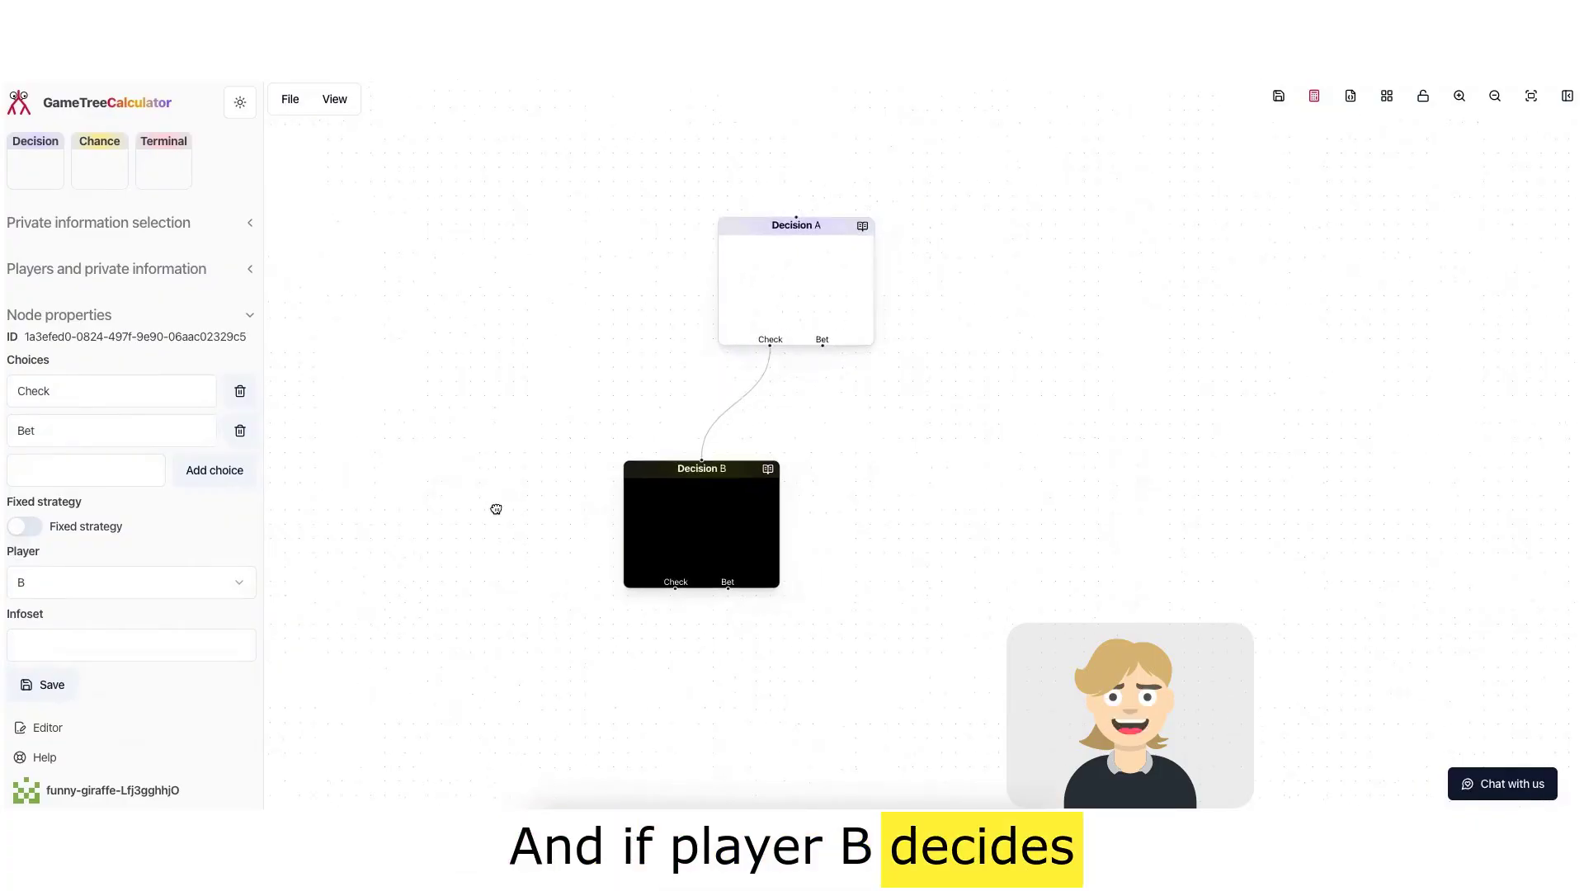
{"action": "left_click_drag", "start_coordinate": [495, 506], "coordinate": [473, 368]}
{"action": "left_click_drag", "start_coordinate": [48, 156], "coordinate": [728, 546]}
Step: Set the new node's choices to Fold, Call and Raise and save
{"action": "double_click", "coordinate": [31, 395]}
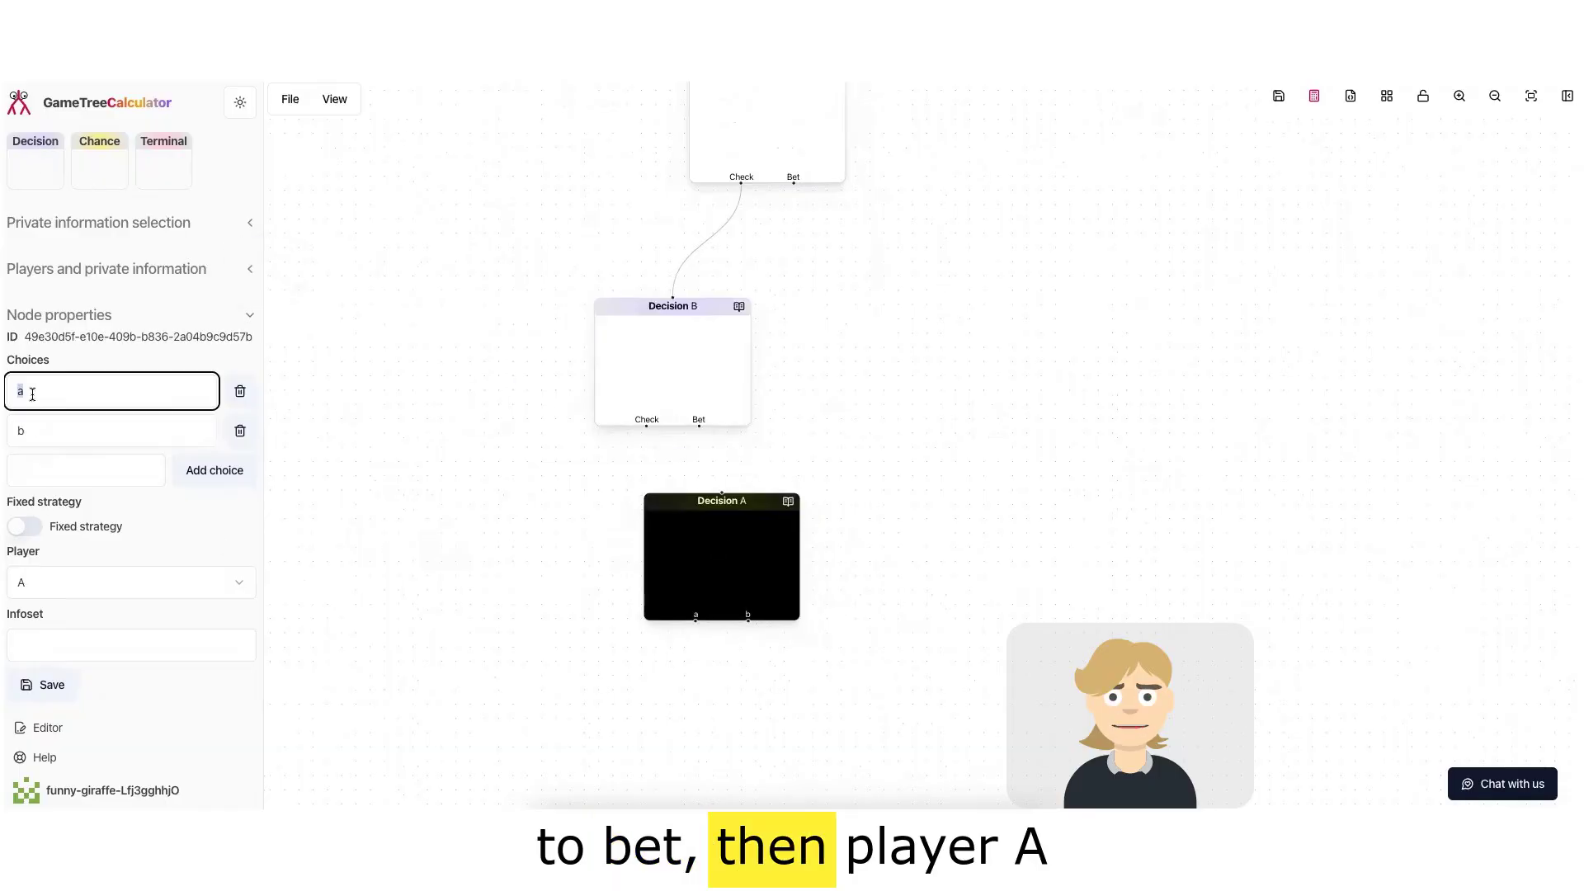
{"action": "type", "text": "Fold"}
{"action": "key", "text": "Tab"}
{"action": "key", "text": "Tab"}
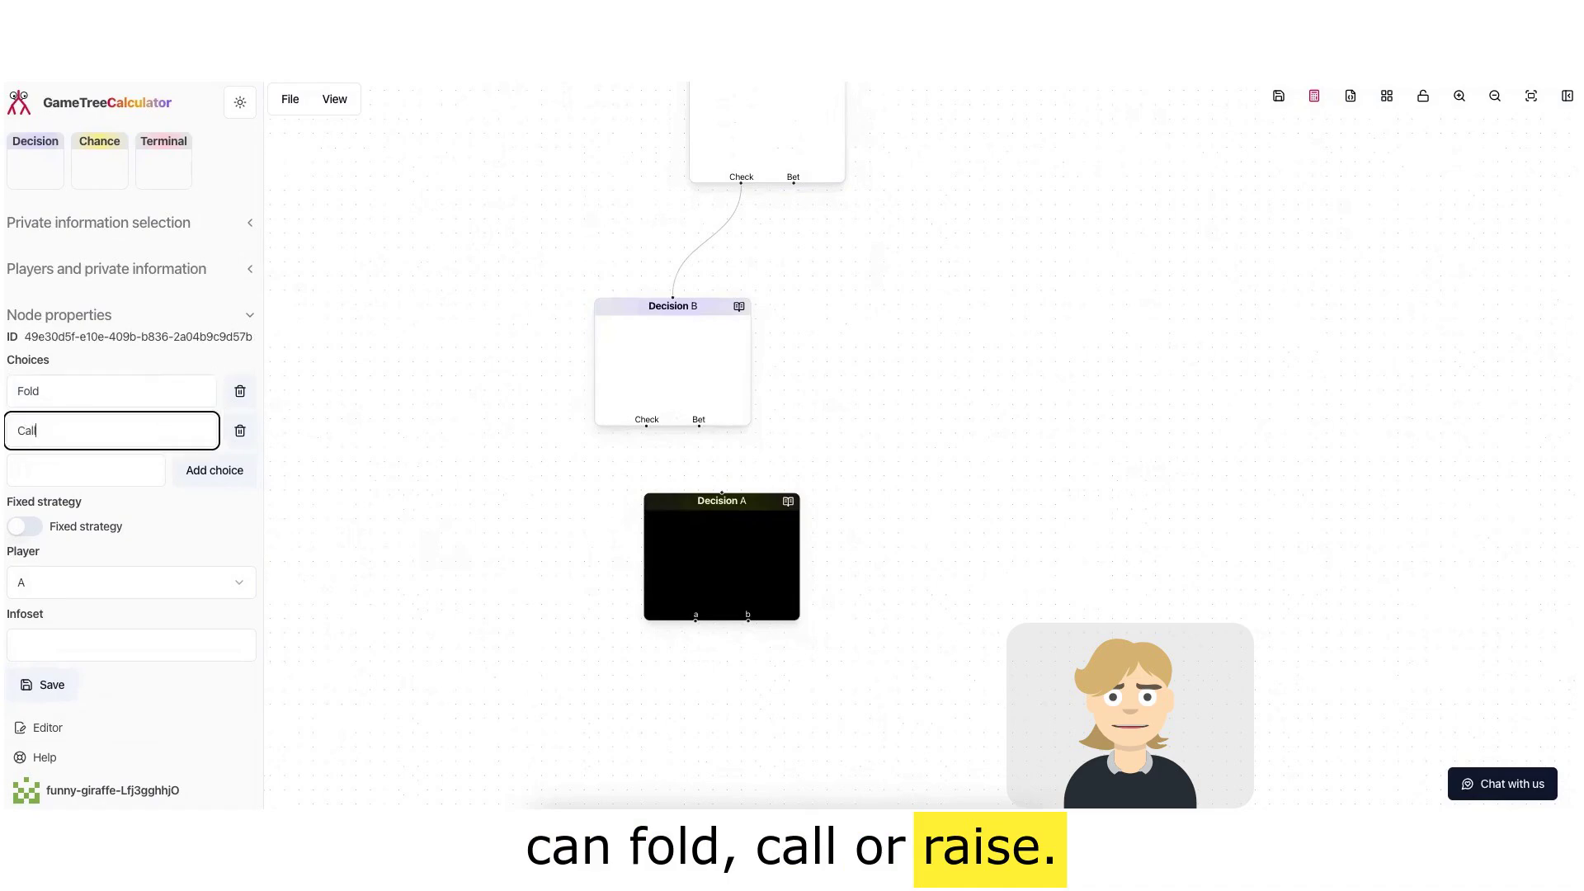
{"action": "left_click", "coordinate": [52, 478]}
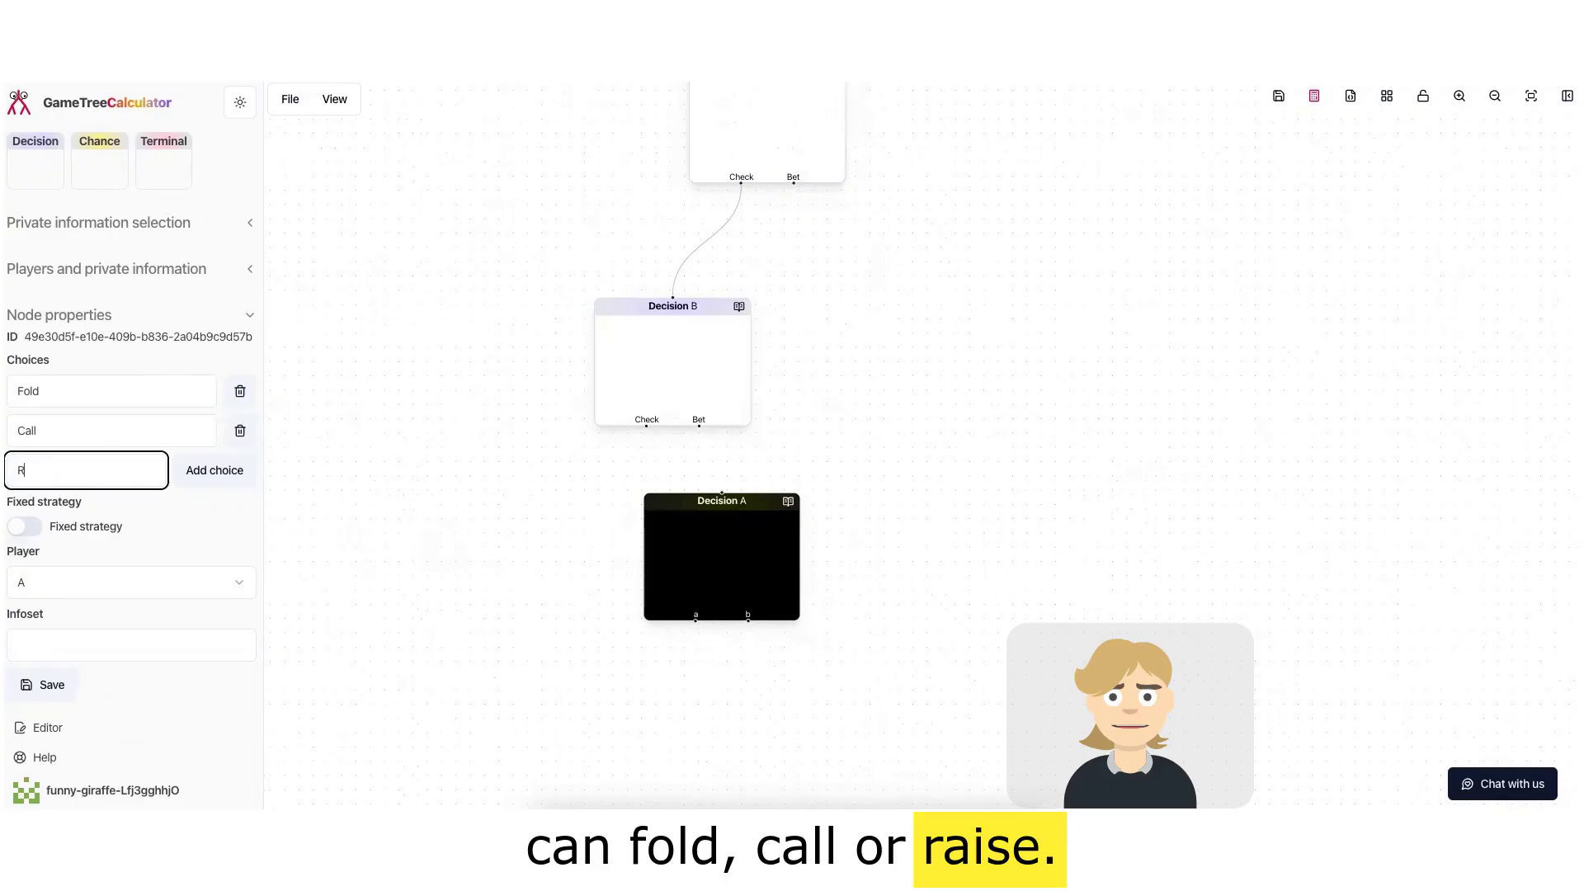
{"action": "left_click", "coordinate": [199, 477]}
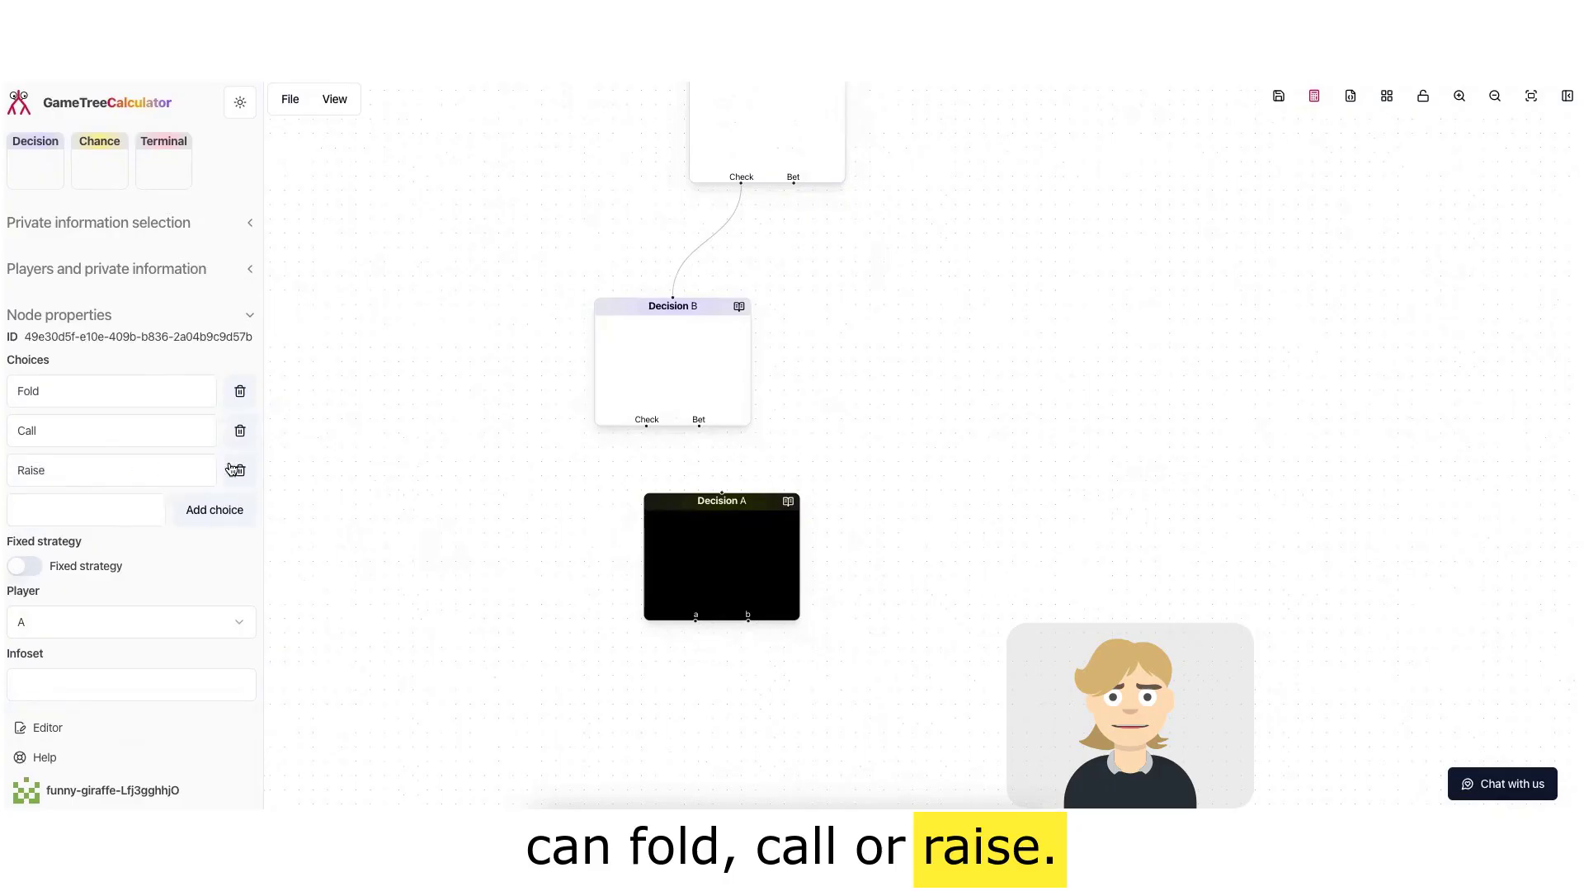
{"action": "scroll", "coordinate": [63, 627], "scroll_direction": "down", "scroll_amount": 1}
{"action": "left_click", "coordinate": [50, 685]}
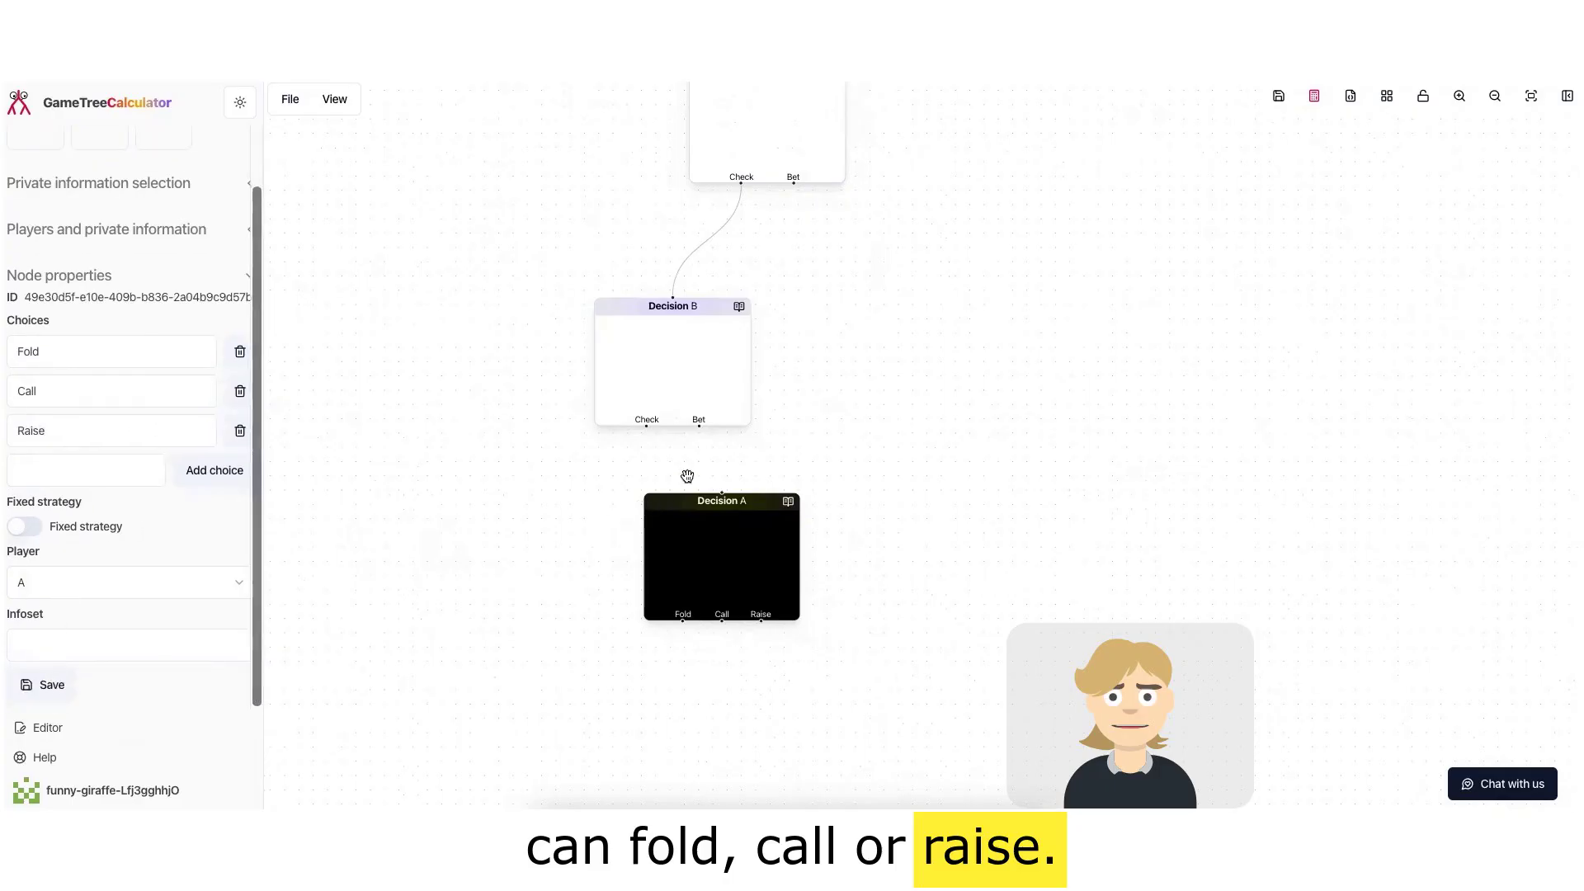
Step: Connect player B's Bet choice to the Fold/Call/Raise node and shift that node slightly right
{"action": "left_click_drag", "start_coordinate": [720, 480], "coordinate": [723, 492]}
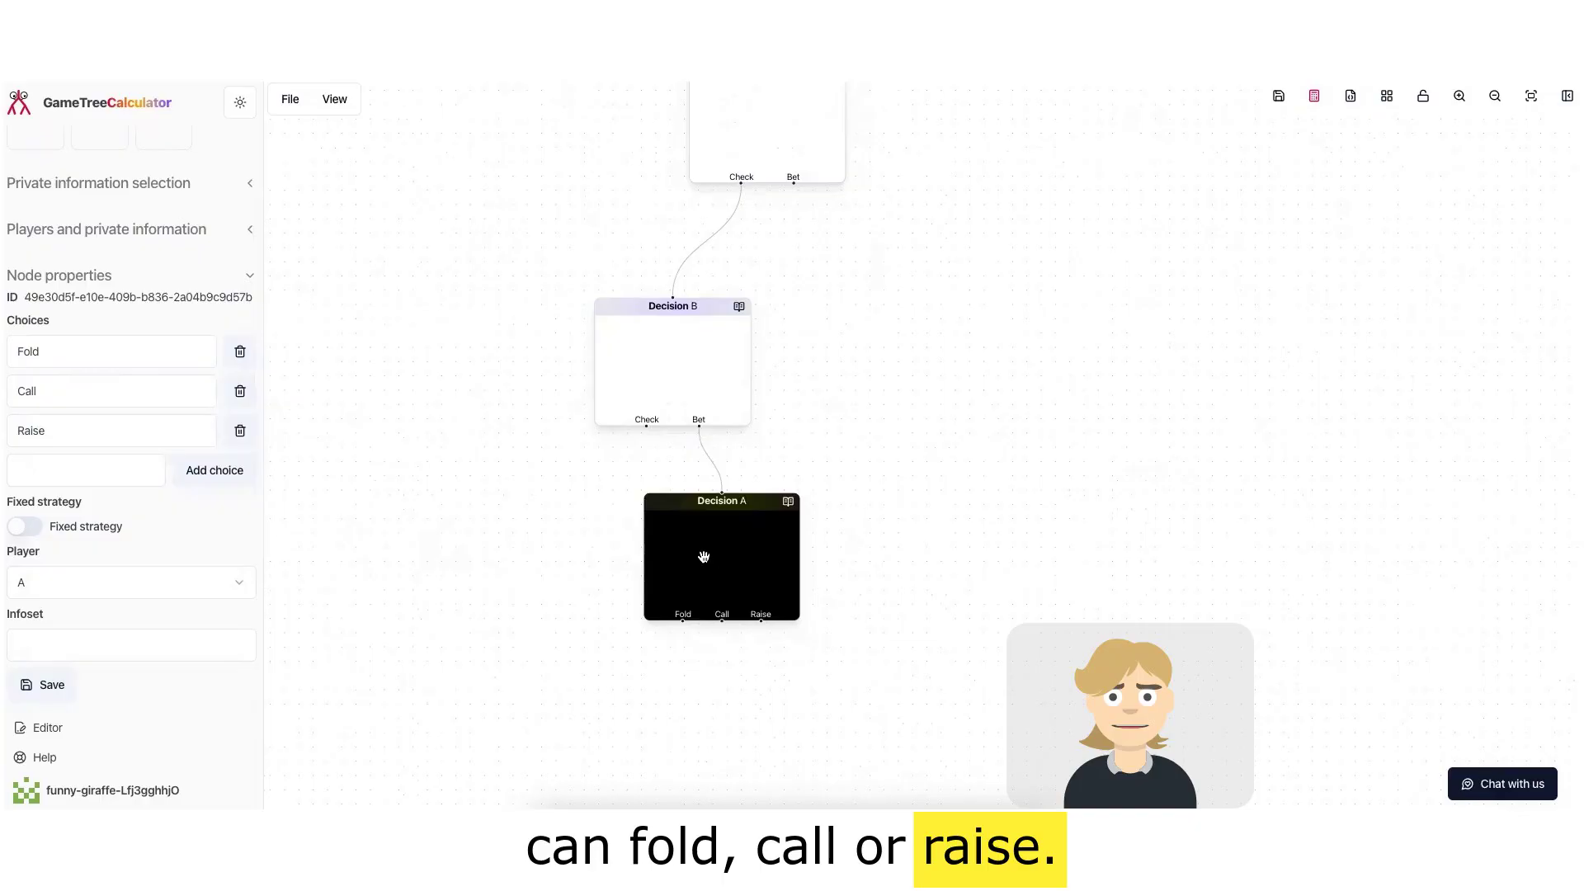
{"action": "left_click_drag", "start_coordinate": [705, 559], "coordinate": [765, 560]}
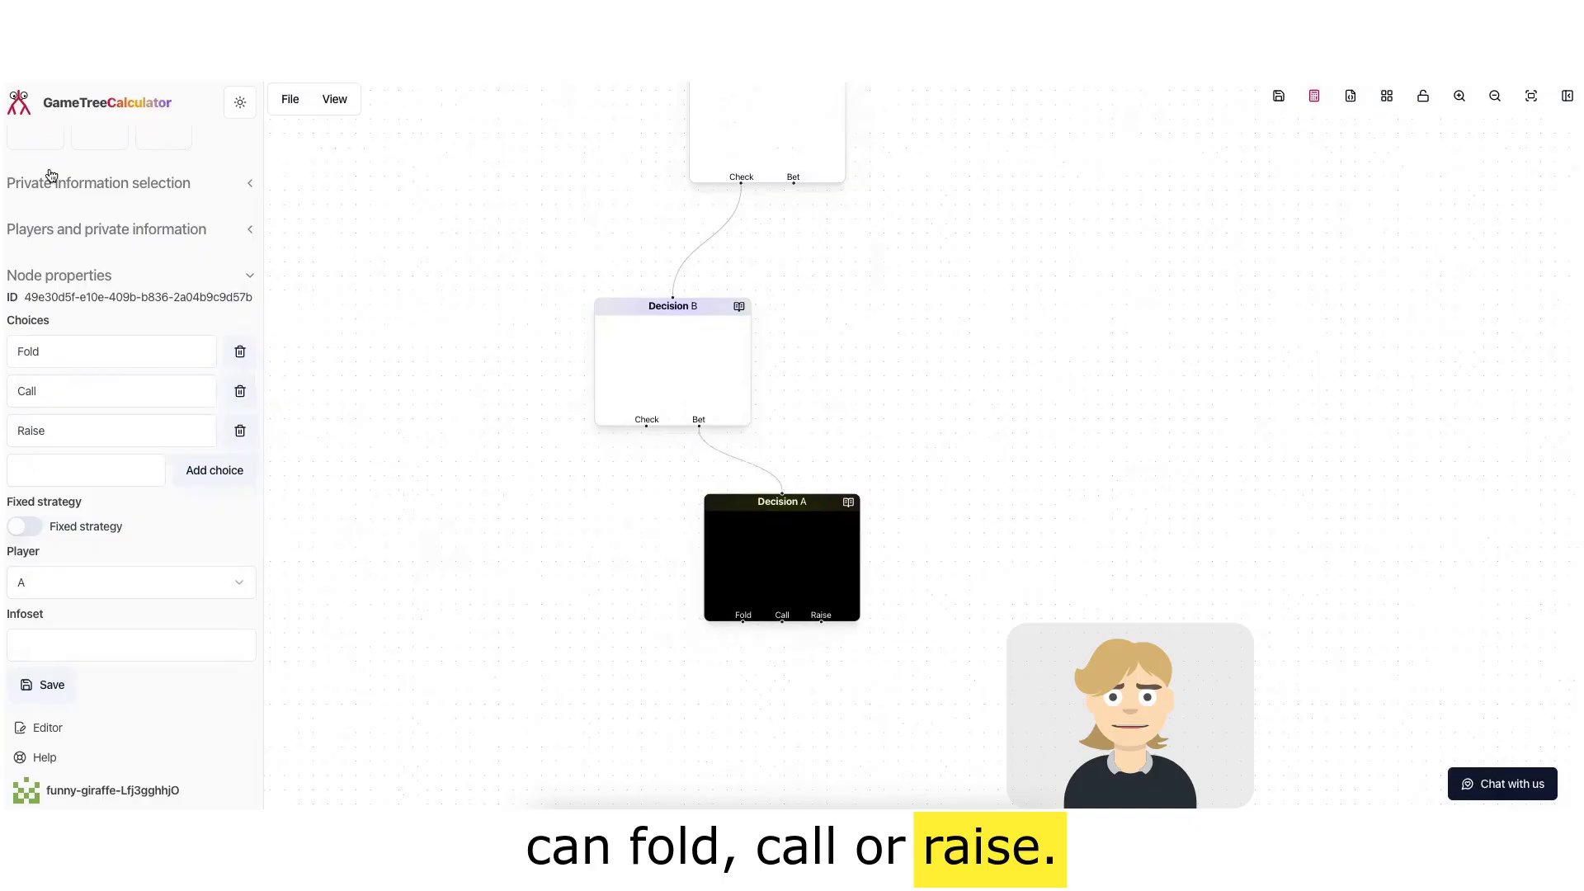
Step: Add a new Decision node below the Fold/Call/Raise node and select it
{"action": "scroll", "coordinate": [49, 198], "scroll_direction": "up", "scroll_amount": 1}
{"action": "left_click_drag", "start_coordinate": [35, 201], "coordinate": [818, 708]}
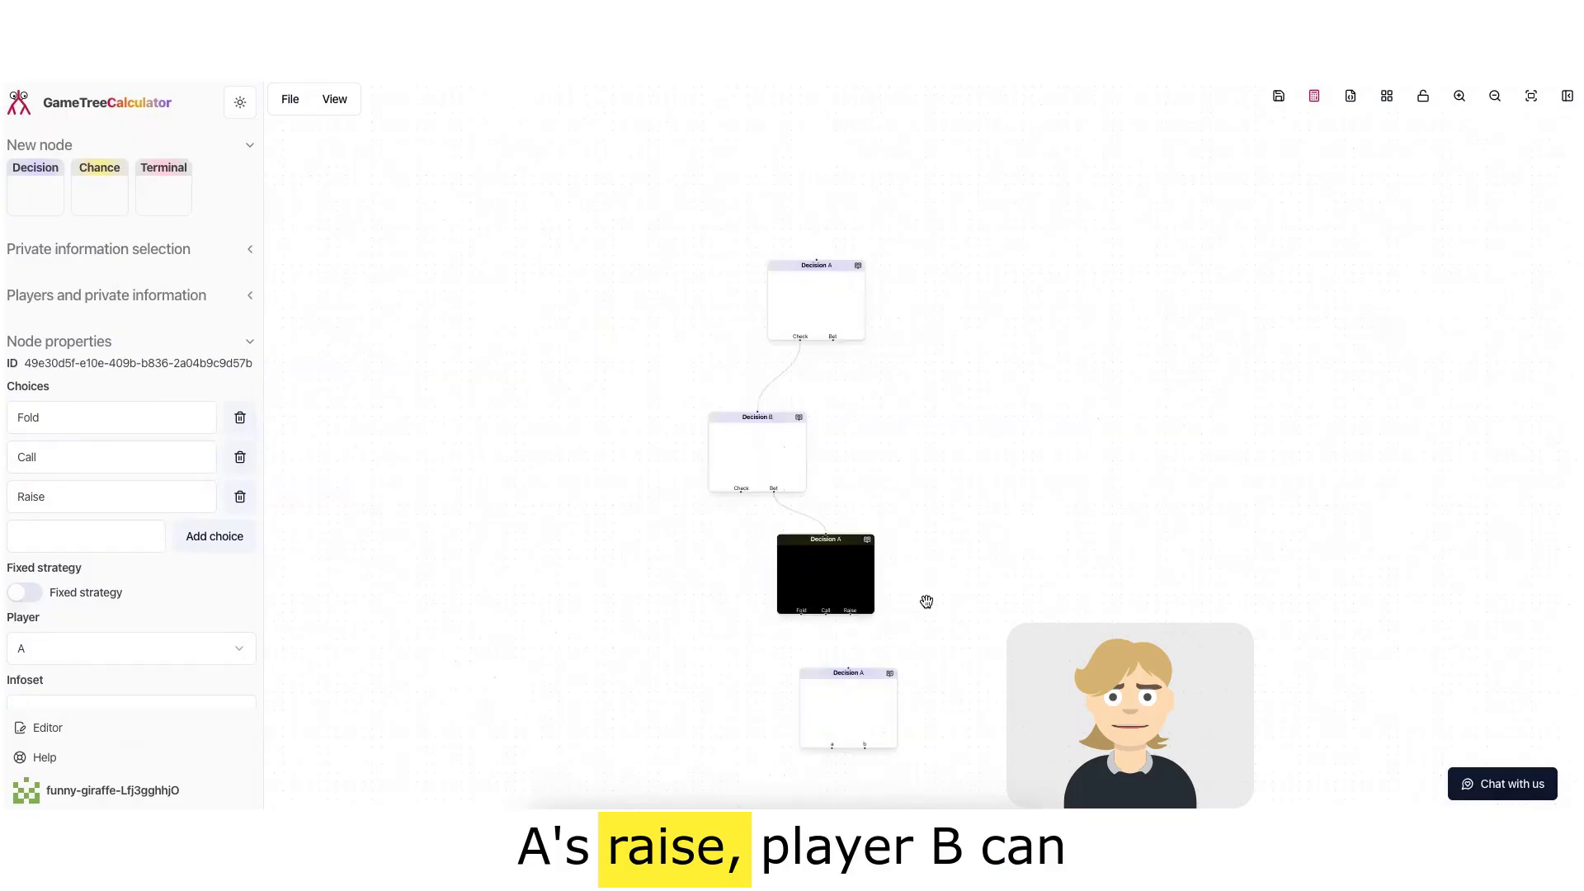
{"action": "left_click_drag", "start_coordinate": [927, 602], "coordinate": [682, 434]}
{"action": "scroll", "coordinate": [682, 434], "scroll_direction": "up", "scroll_amount": 5}
{"action": "left_click", "coordinate": [509, 775]}
{"action": "scroll", "coordinate": [151, 575], "scroll_direction": "down", "scroll_amount": 1}
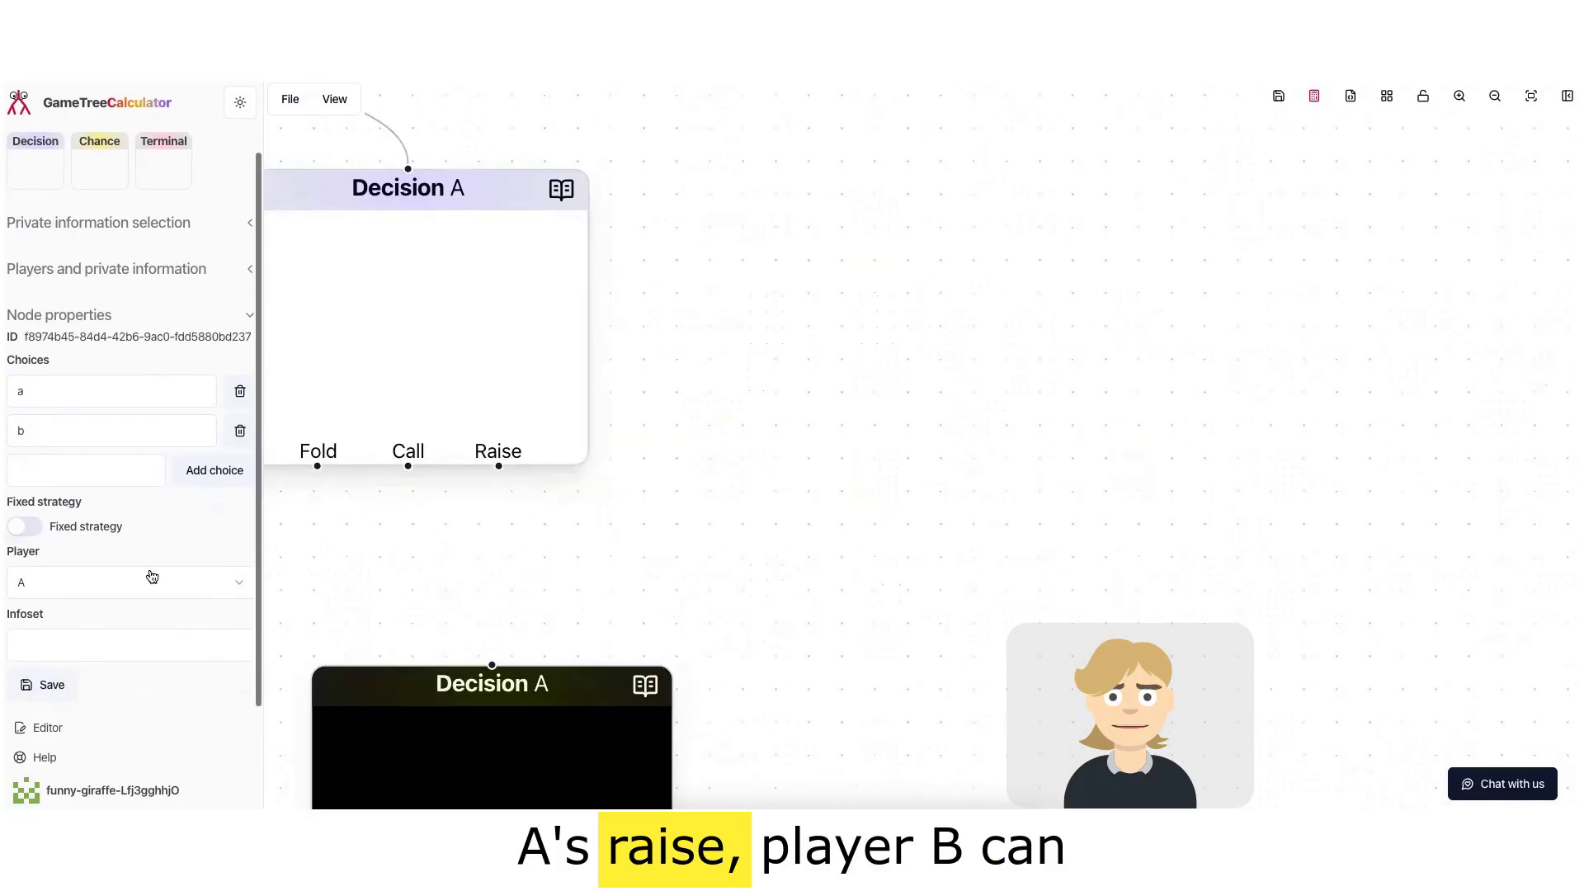
Step: Assign the new node to player B, rename its choices to Fold and Call, and save
{"action": "left_click", "coordinate": [151, 576]}
{"action": "left_click", "coordinate": [131, 646]}
{"action": "left_click_drag", "start_coordinate": [646, 573], "coordinate": [702, 459]}
{"action": "double_click", "coordinate": [132, 385]}
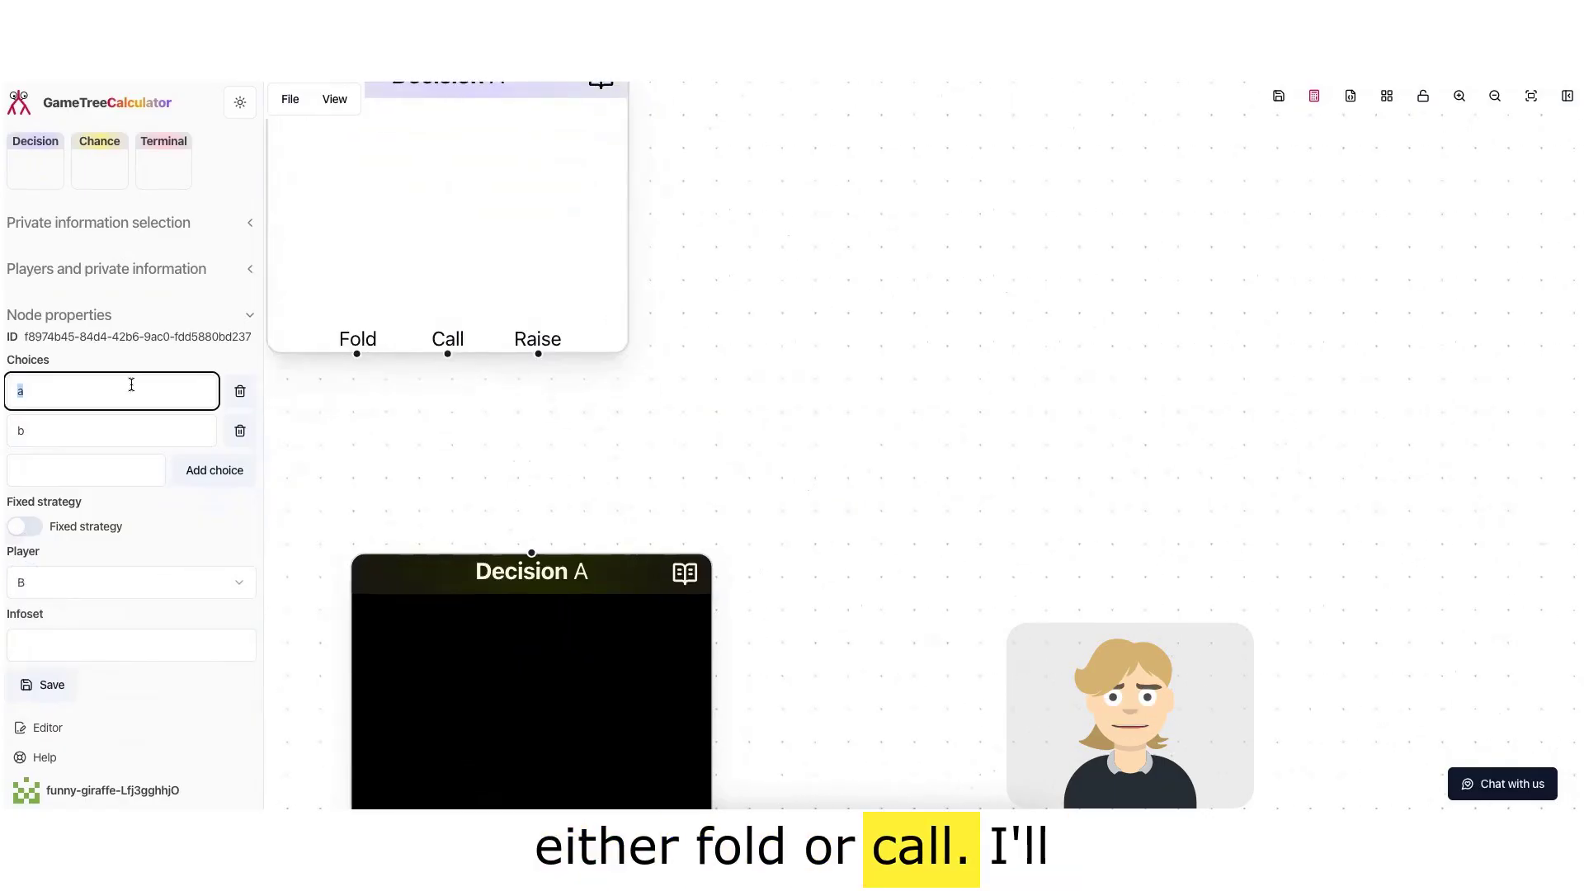
{"action": "type", "text": "Fold"}
{"action": "key", "text": "Tab"}
{"action": "key", "text": "Tab"}
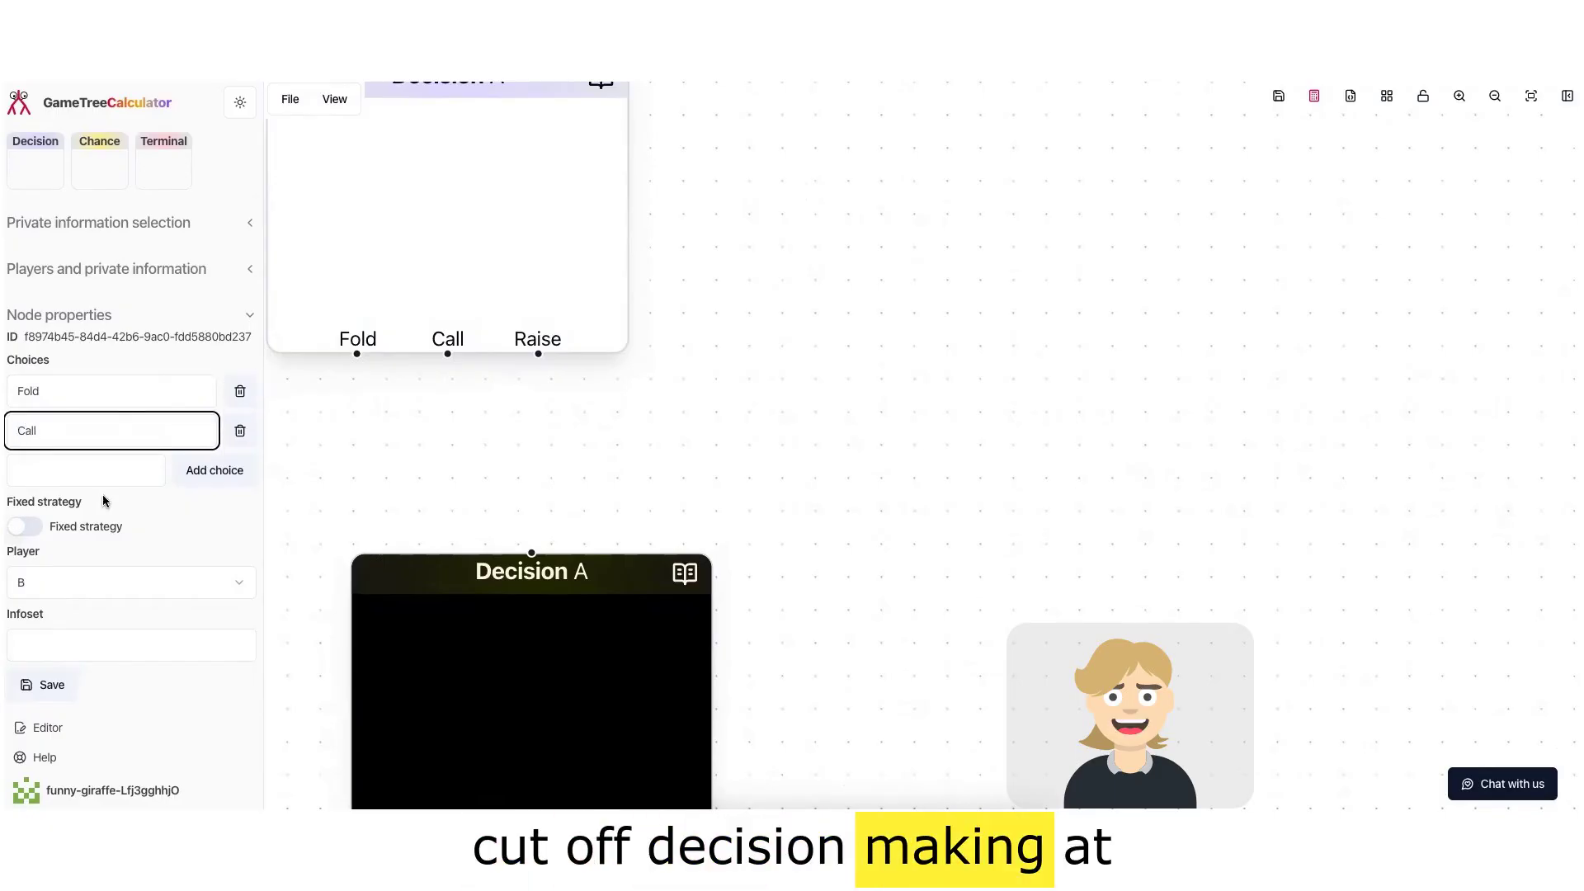
{"action": "left_click", "coordinate": [43, 689]}
Step: Connect the Fold/Call/Raise node's Raise choice to the new player B node and nudge player B's Check/Bet node right
{"action": "left_click_drag", "start_coordinate": [531, 552], "coordinate": [543, 364]}
{"action": "scroll", "coordinate": [781, 432], "scroll_direction": "down", "scroll_amount": 5}
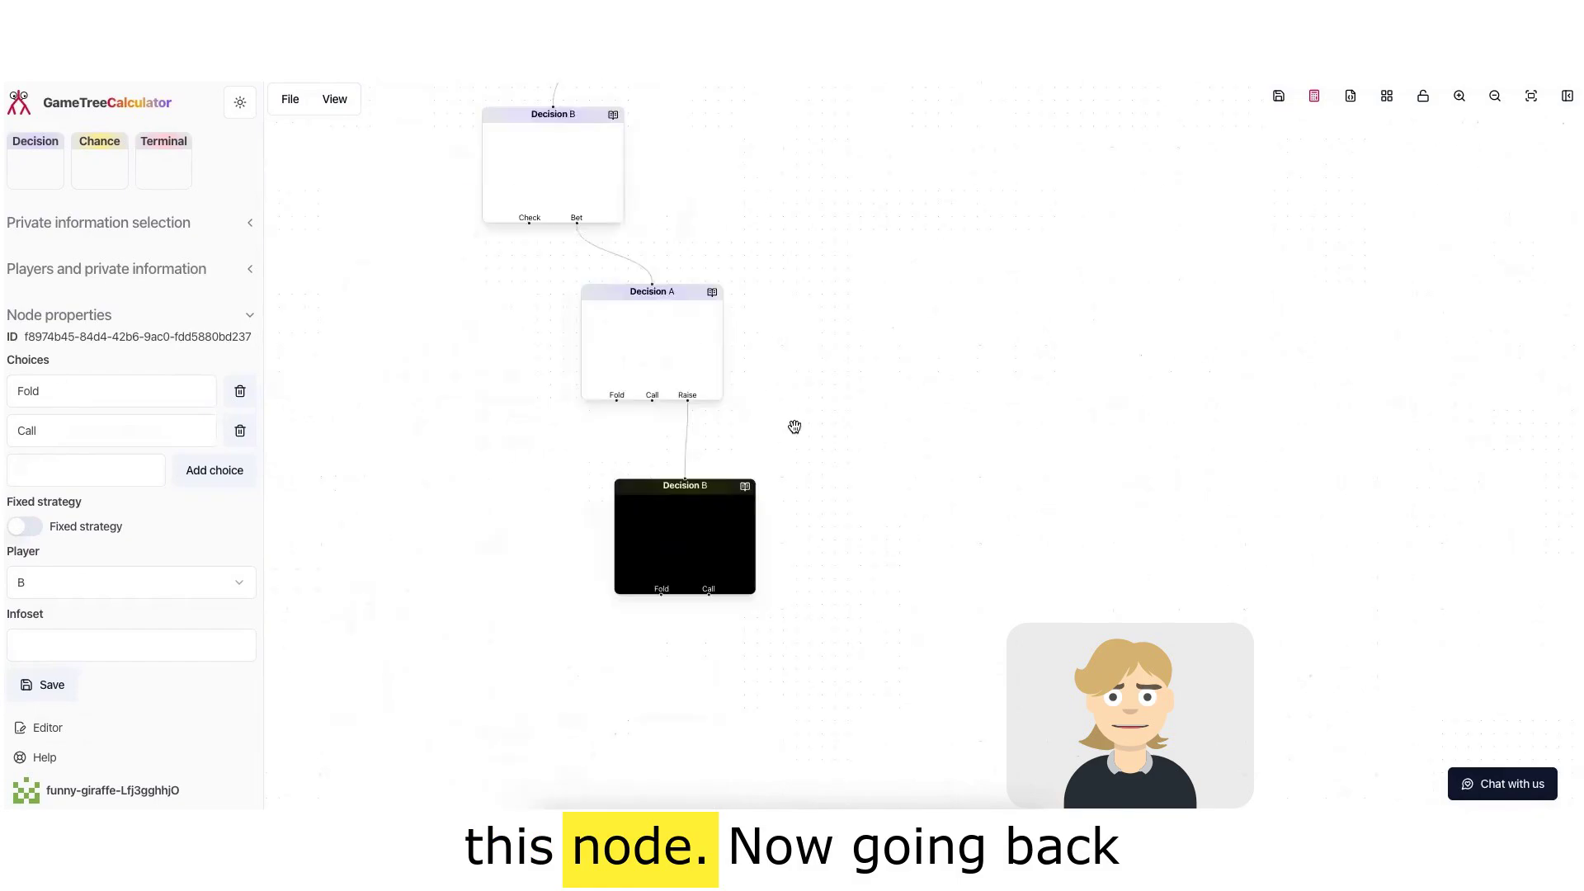
{"action": "left_click_drag", "start_coordinate": [820, 419], "coordinate": [672, 580]}
{"action": "left_click_drag", "start_coordinate": [498, 184], "coordinate": [564, 196]}
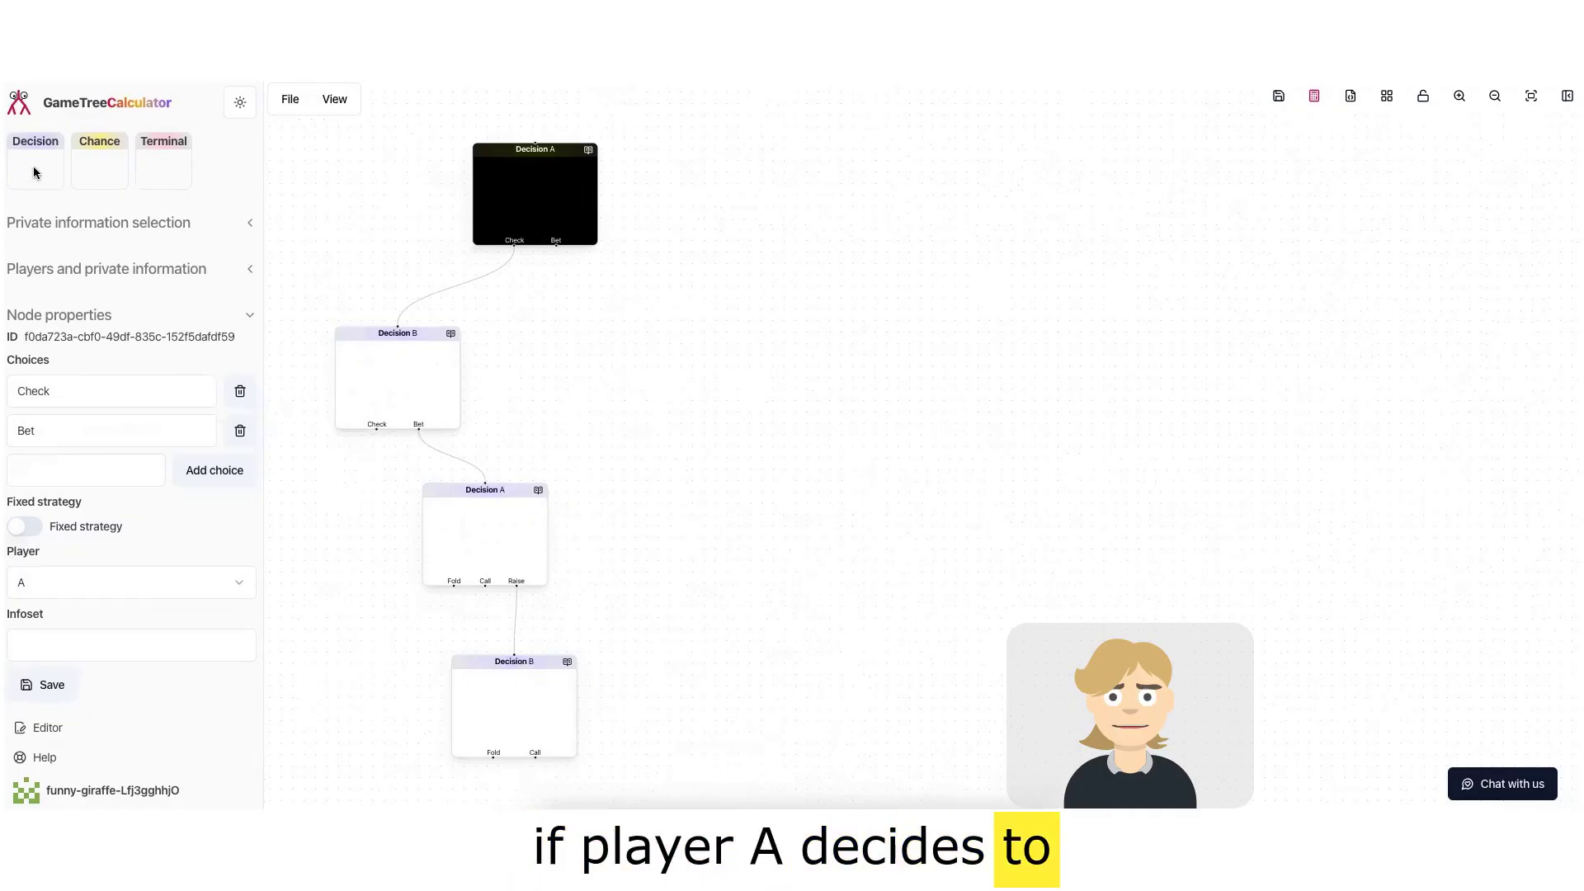
Step: Add a Decision node to the right of player B's Check/Bet node and assign it to player B
{"action": "left_click_drag", "start_coordinate": [28, 165], "coordinate": [644, 346]}
{"action": "left_click", "coordinate": [661, 425]}
{"action": "left_click", "coordinate": [80, 587]}
{"action": "left_click", "coordinate": [82, 651]}
Step: Set that node's choices to Fold, Call and Raise and save
{"action": "left_click", "coordinate": [74, 393]}
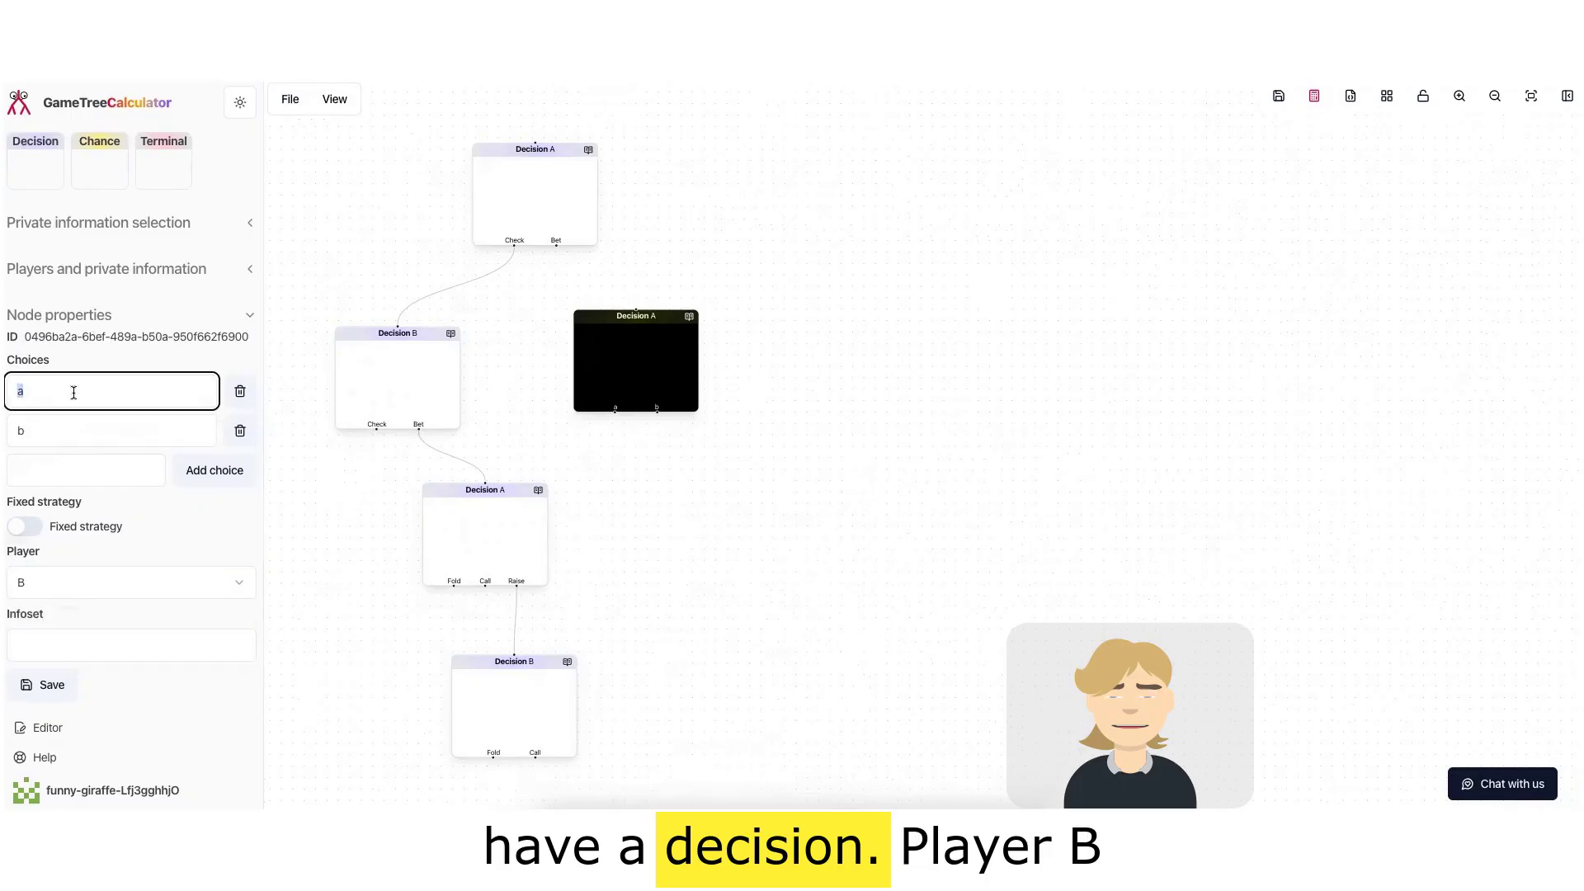
{"action": "type", "text": "Fold"}
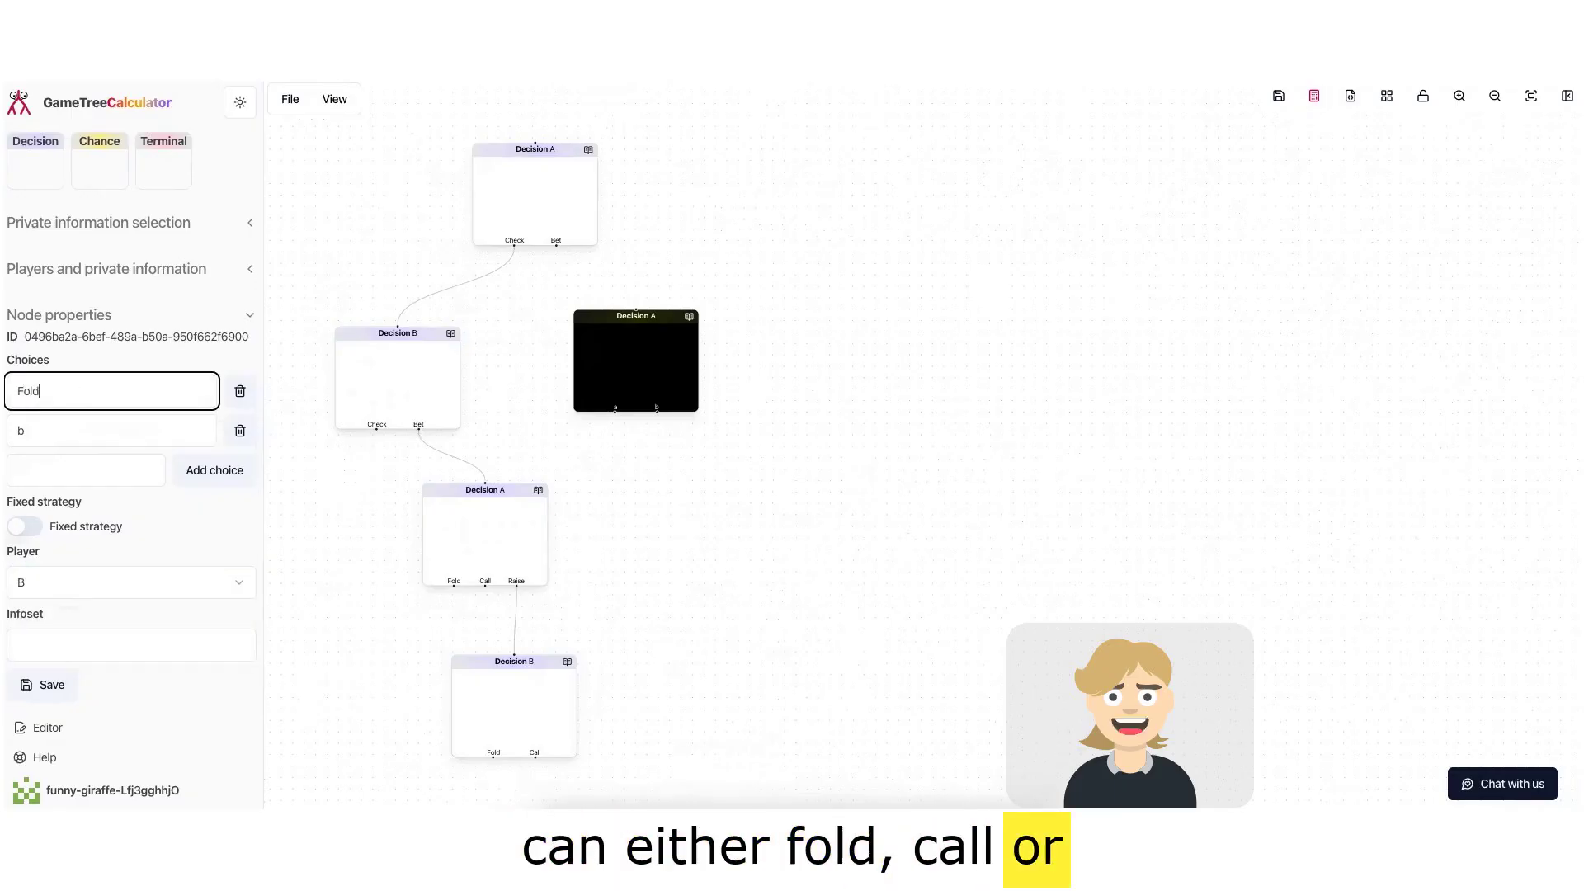
{"action": "key", "text": "Tab"}
{"action": "key", "text": "Tab"}
{"action": "type", "text": "Cal"}
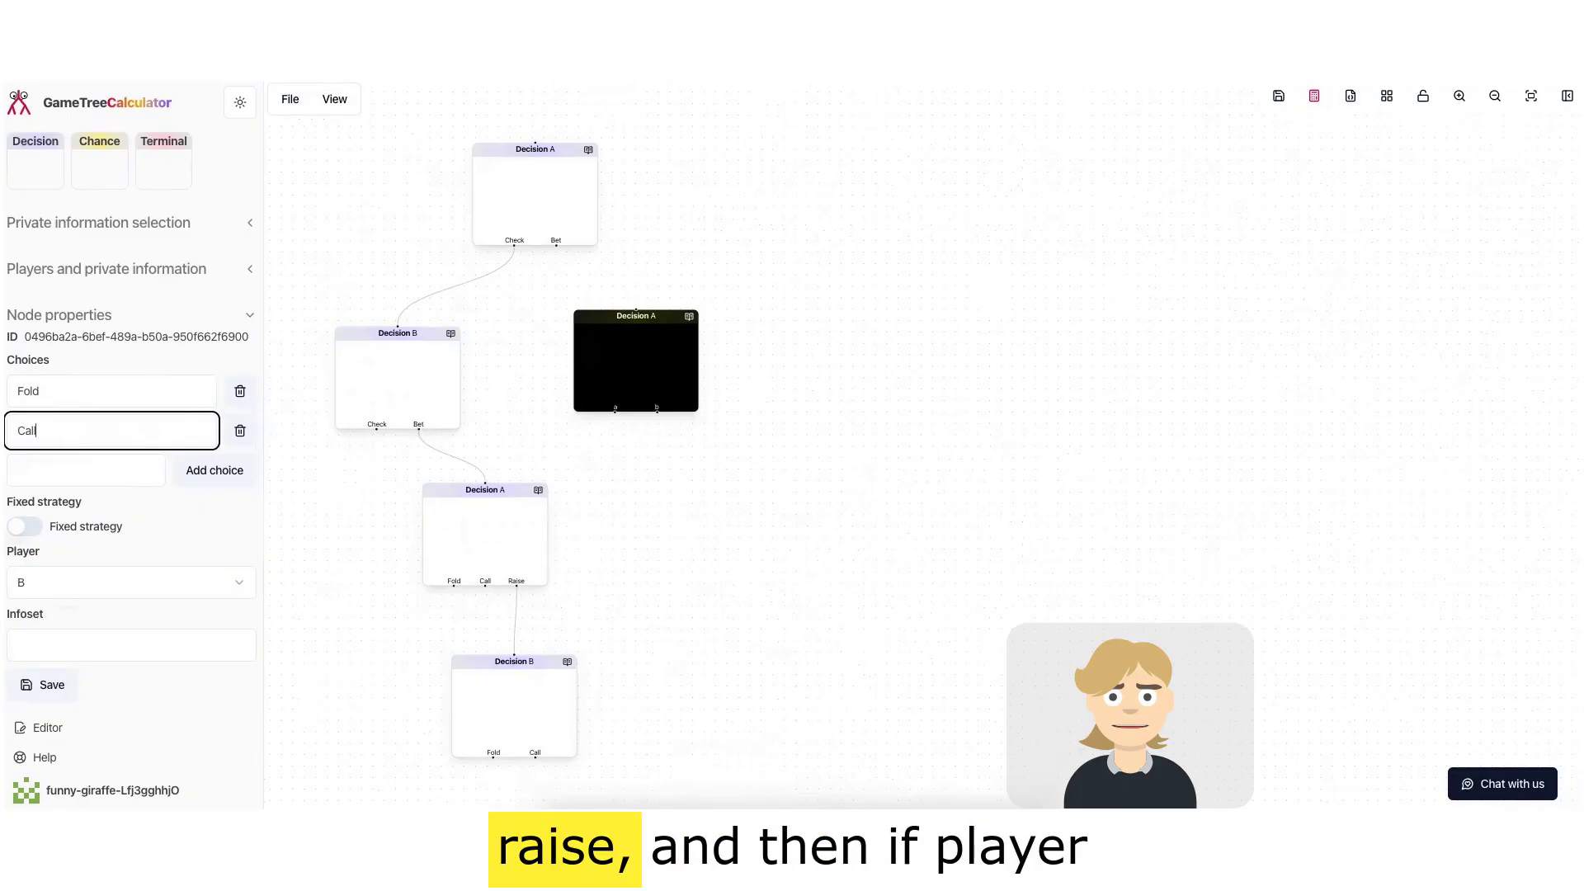
{"action": "left_click", "coordinate": [55, 464]}
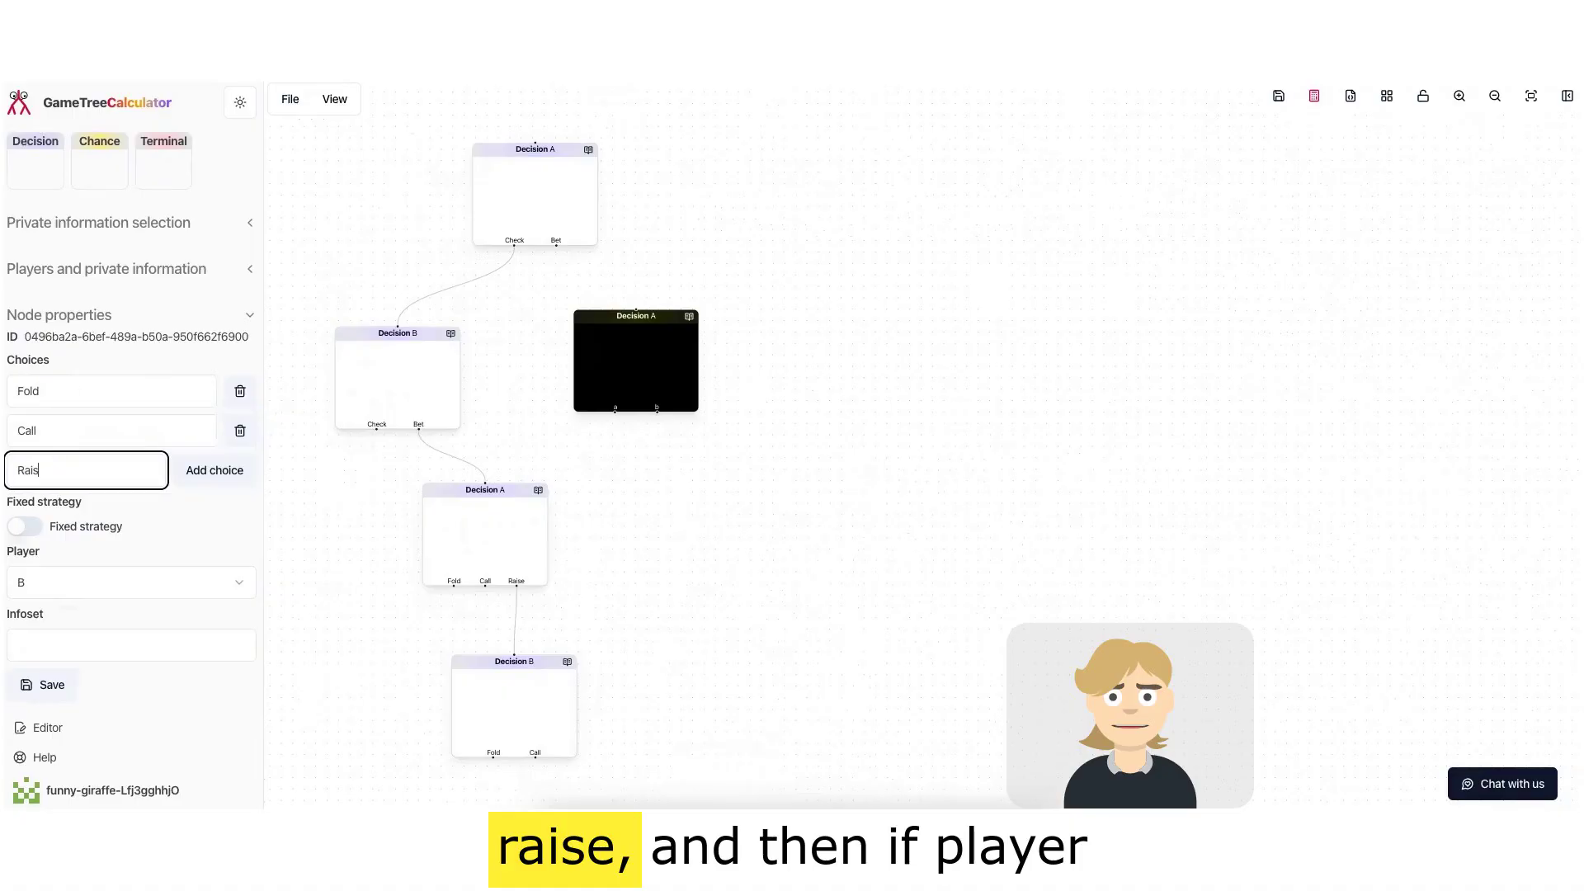
{"action": "scroll", "coordinate": [102, 601], "scroll_direction": "down", "scroll_amount": 1}
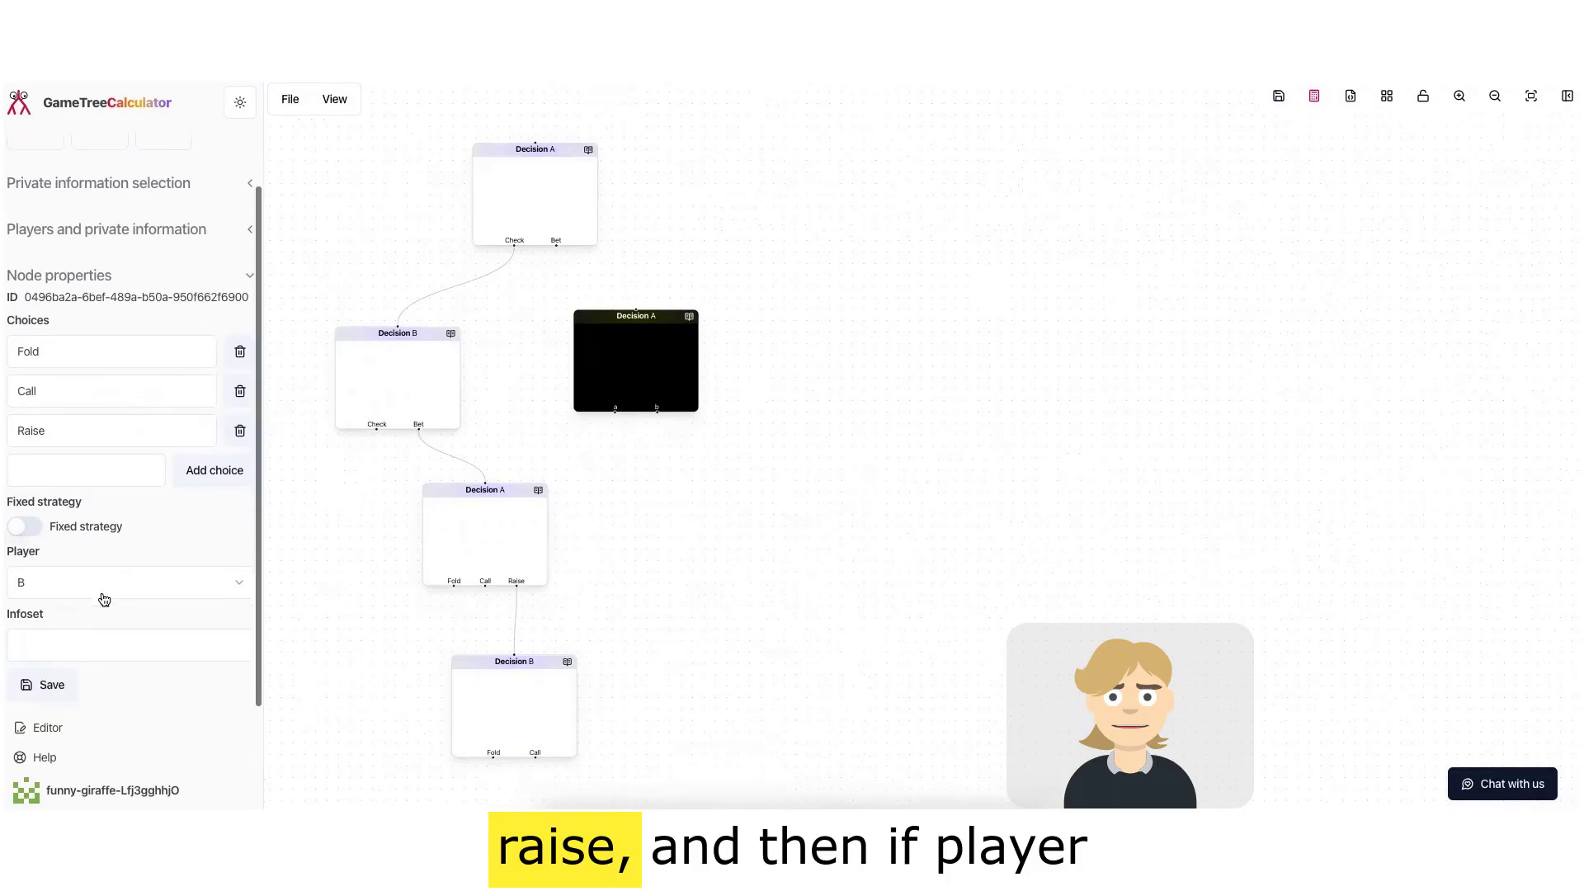
{"action": "left_click", "coordinate": [33, 684]}
Step: Connect player A's top Bet choice to the new player B Fold/Call/Raise node and shift it slightly right
{"action": "left_click_drag", "start_coordinate": [556, 245], "coordinate": [635, 308]}
{"action": "left_click_drag", "start_coordinate": [681, 361], "coordinate": [726, 372]}
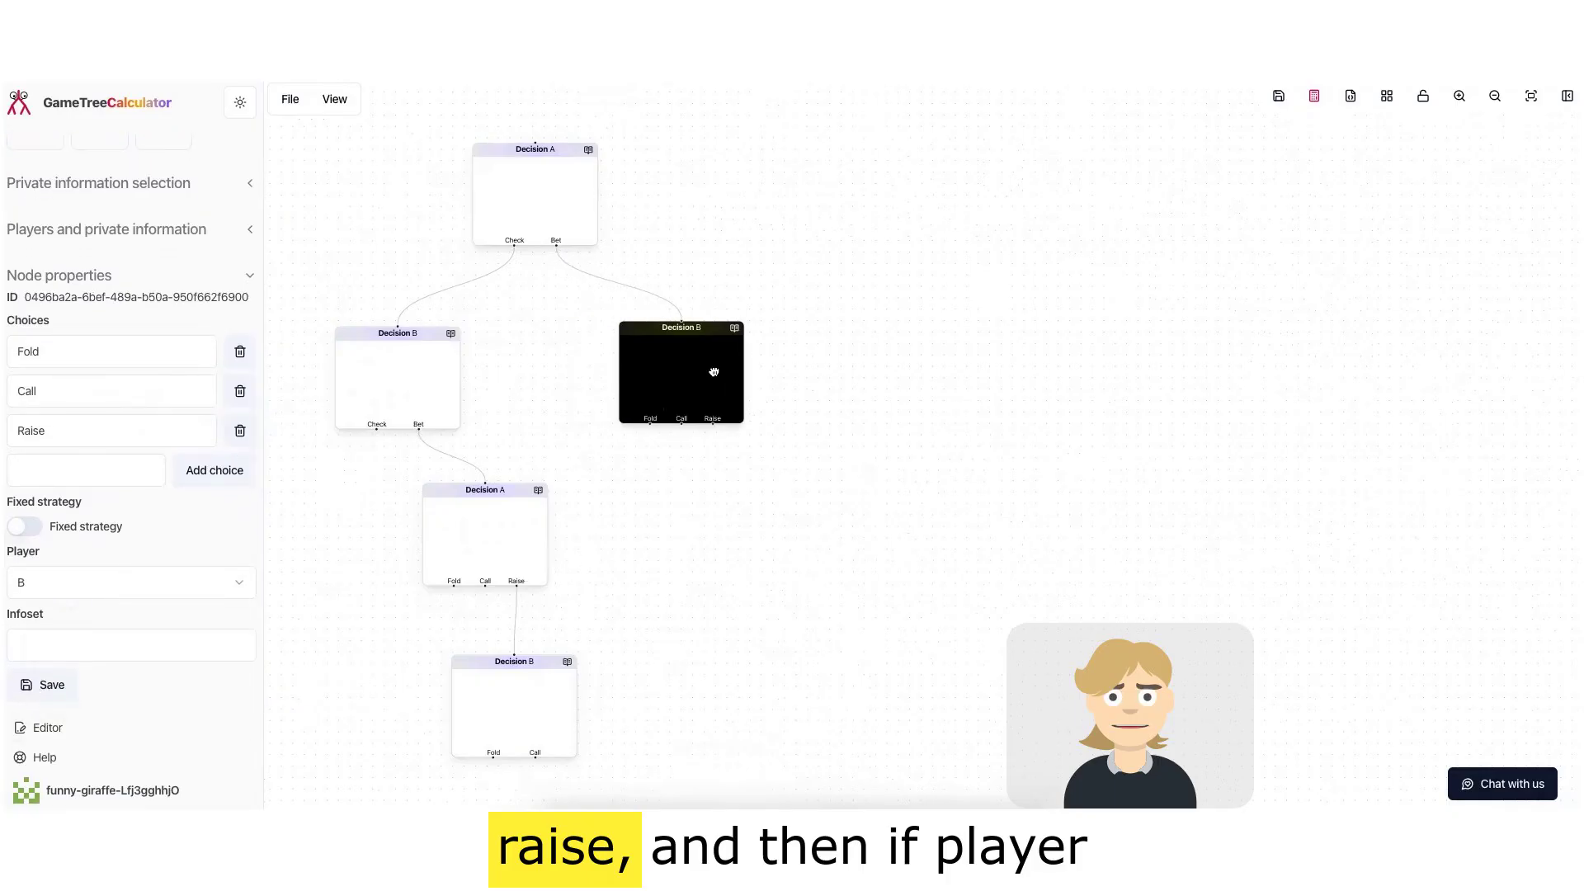
{"action": "scroll", "coordinate": [122, 355], "scroll_direction": "up", "scroll_amount": 2}
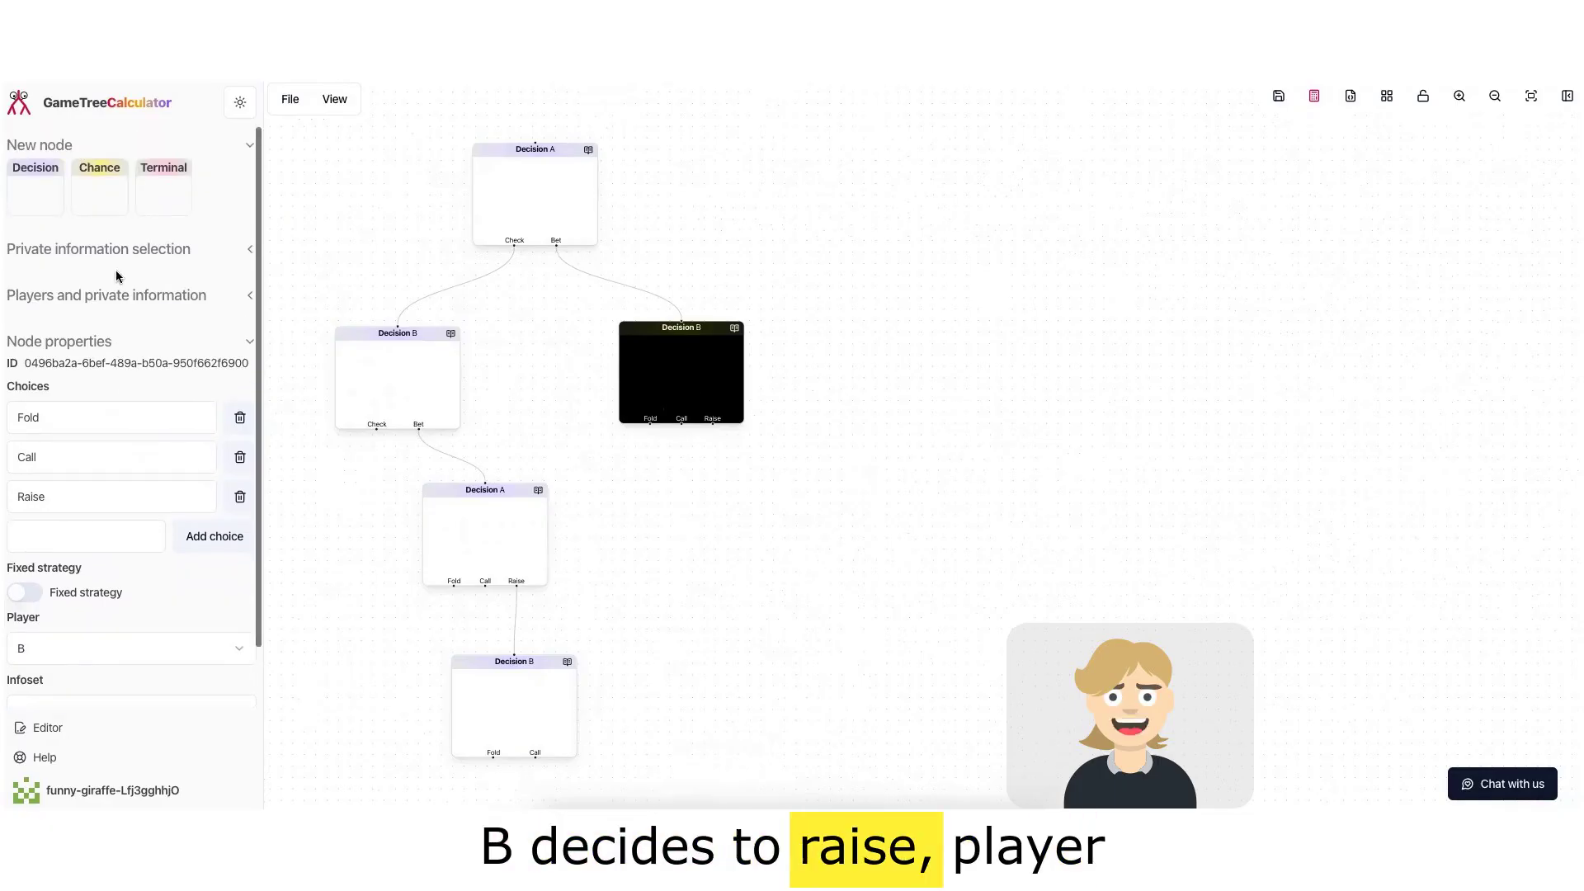
Step: Add a Decision node below the right player B node, connect its Raise choice to it, and select it
{"action": "left_click_drag", "start_coordinate": [37, 187], "coordinate": [746, 507]}
{"action": "left_click_drag", "start_coordinate": [713, 422], "coordinate": [745, 500]}
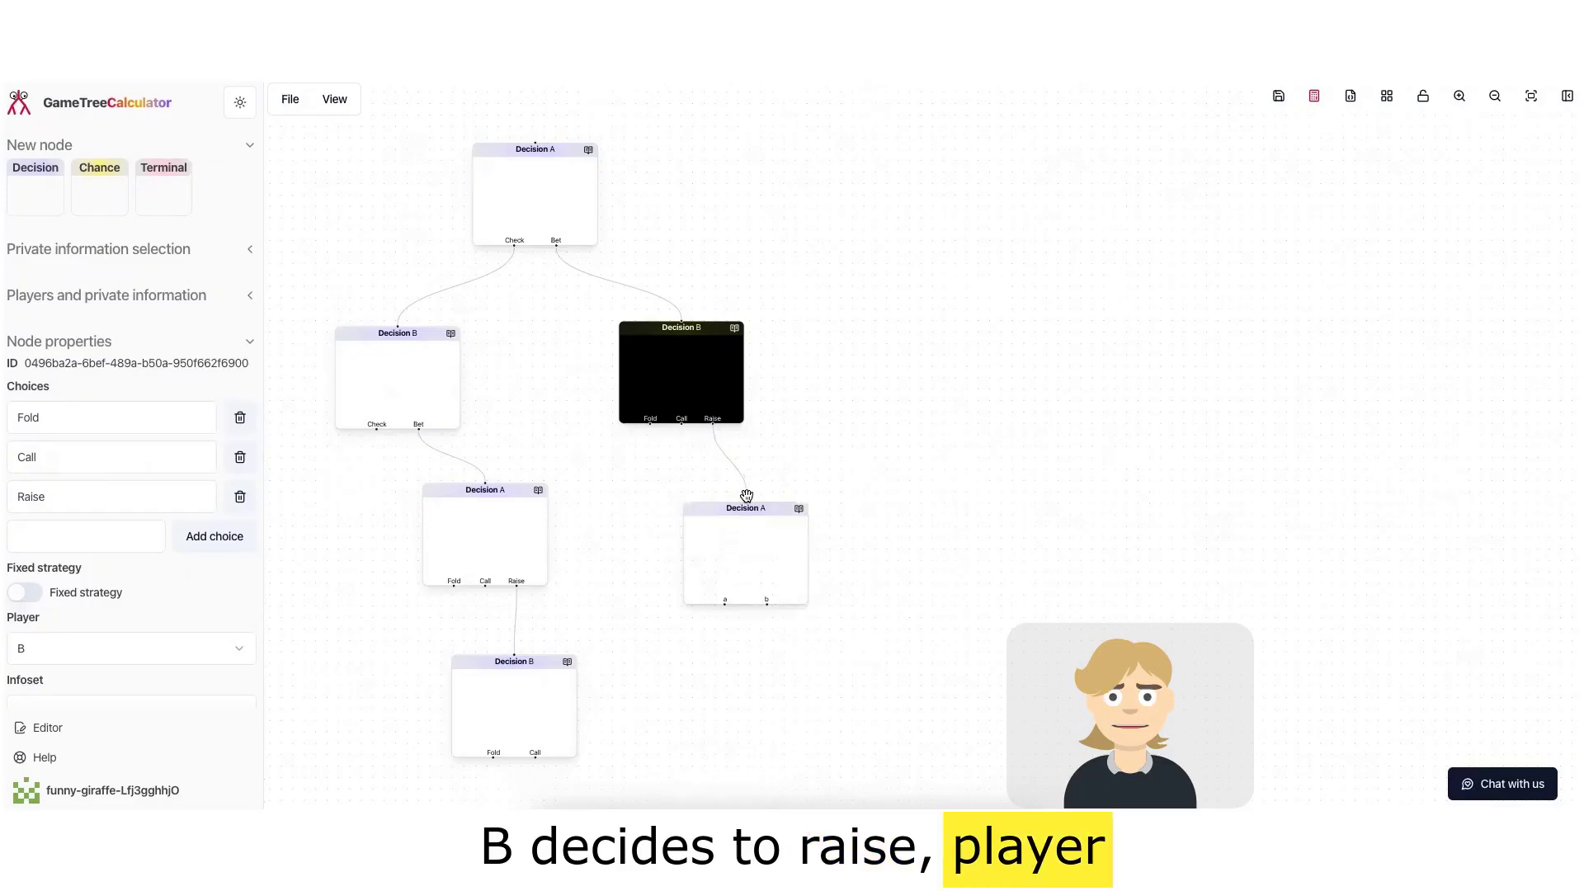
{"action": "left_click", "coordinate": [742, 552]}
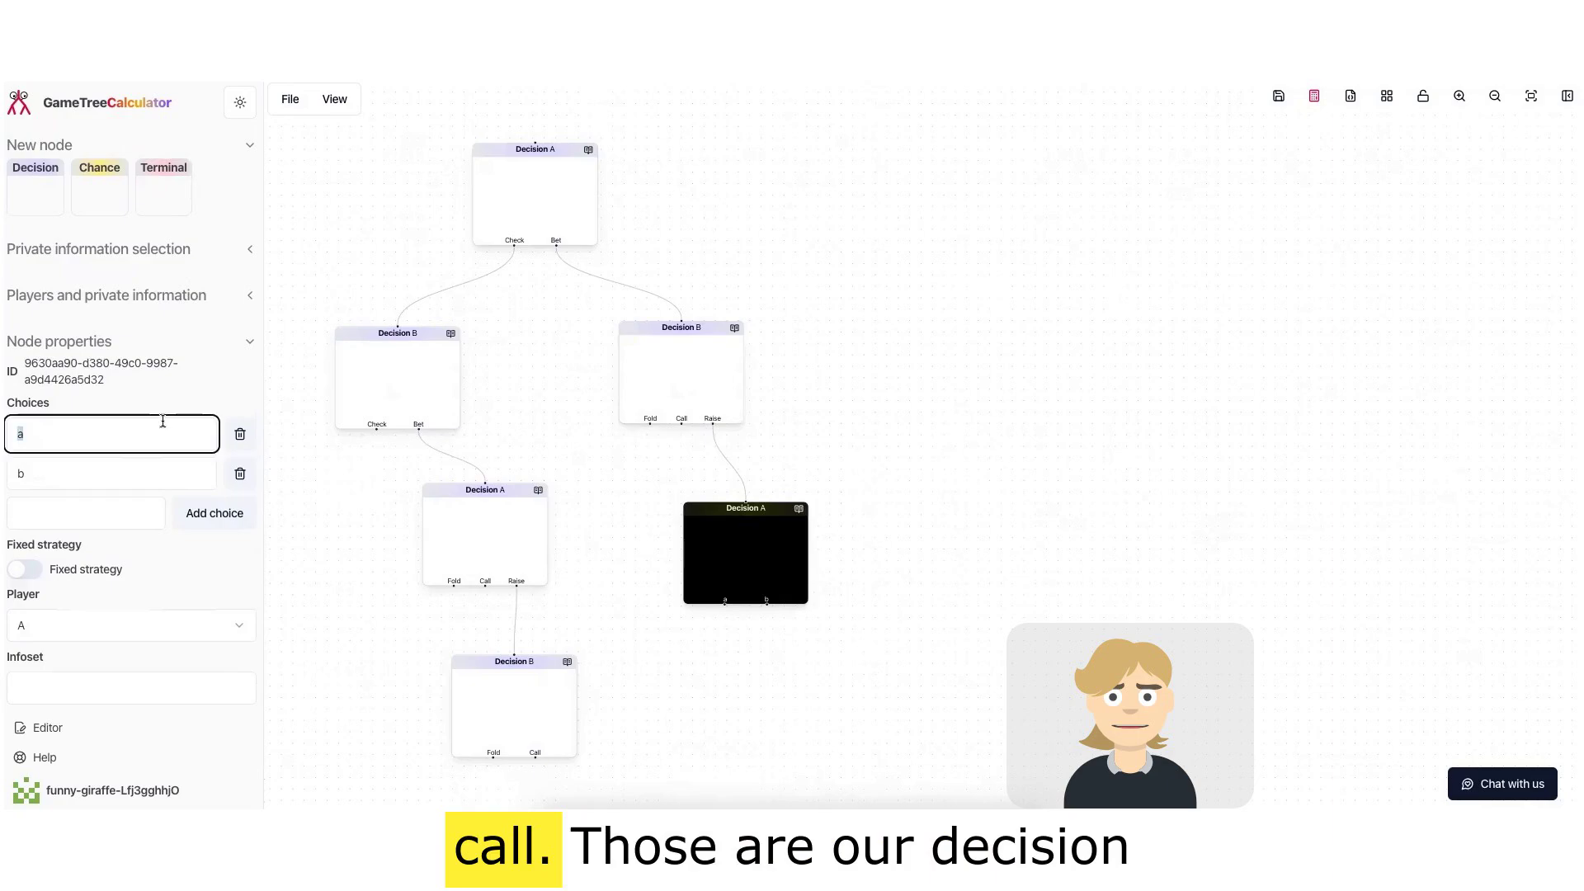
Step: Rename the node's choices to Fold and Call and save
{"action": "type", "text": "old"}
{"action": "key", "text": "Tab"}
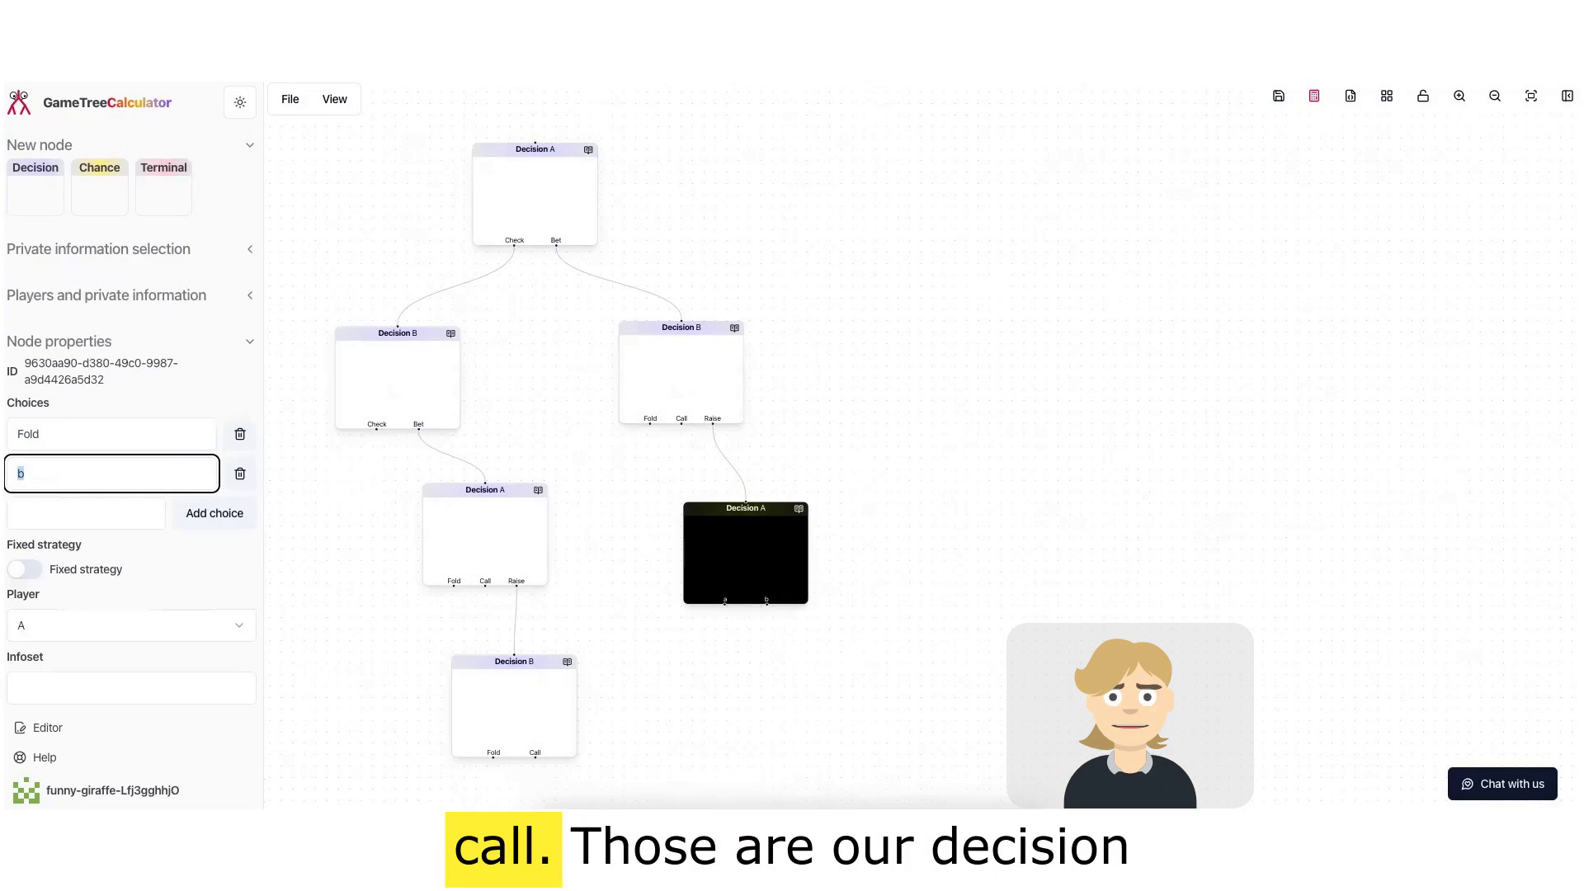
{"action": "scroll", "coordinate": [146, 637], "scroll_direction": "down", "scroll_amount": 1}
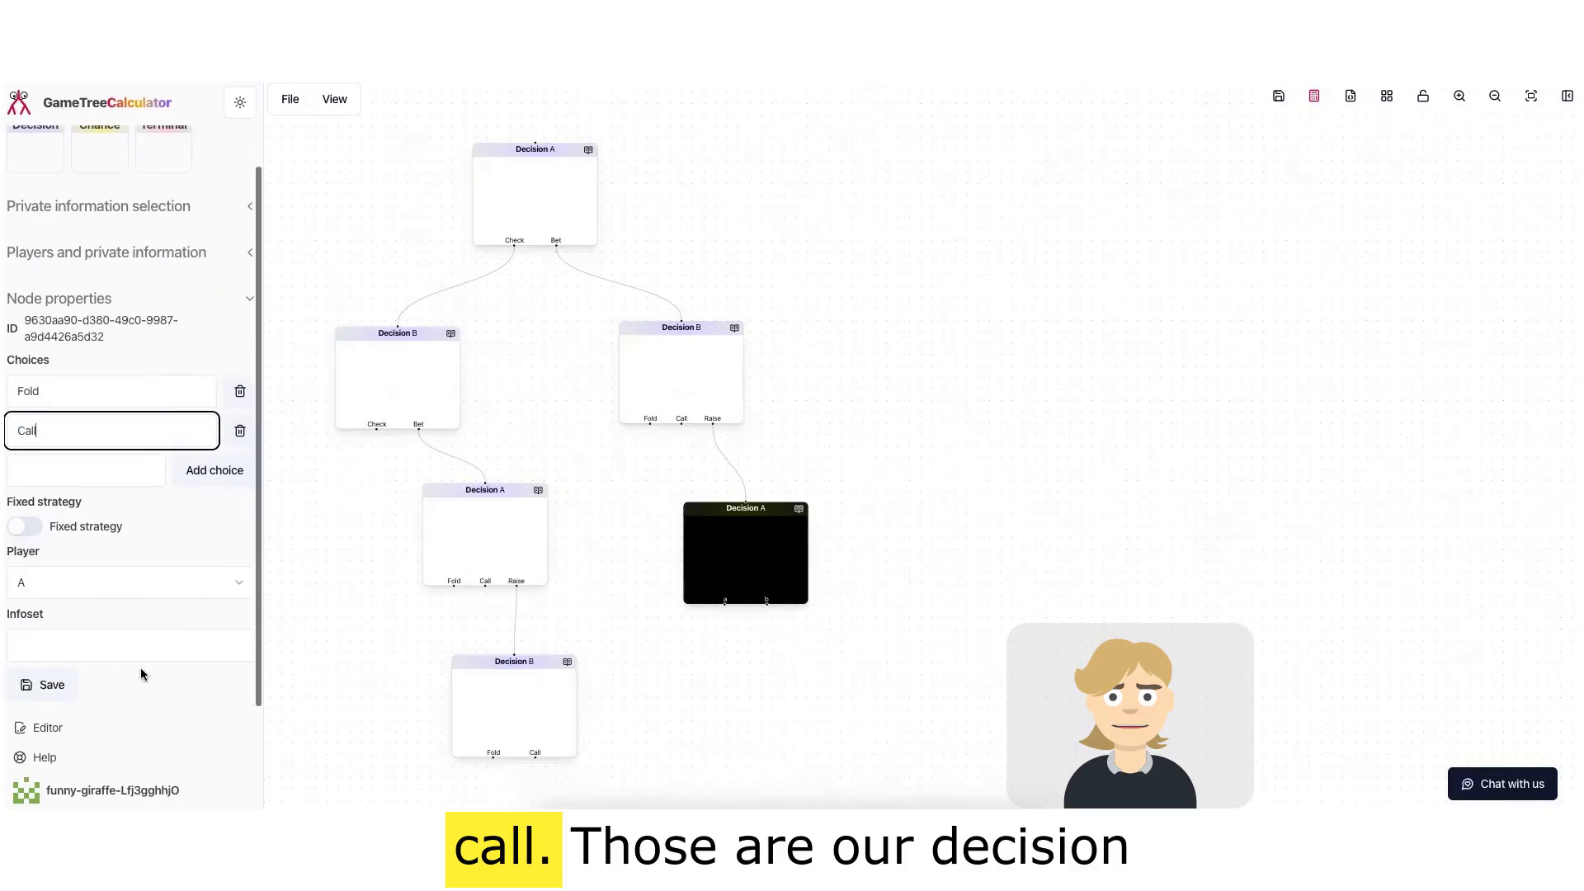
{"action": "left_click", "coordinate": [29, 687]}
Step: Shift the right-branch player B and player A nodes slightly right to tidy the layout
{"action": "left_click", "coordinate": [540, 376]}
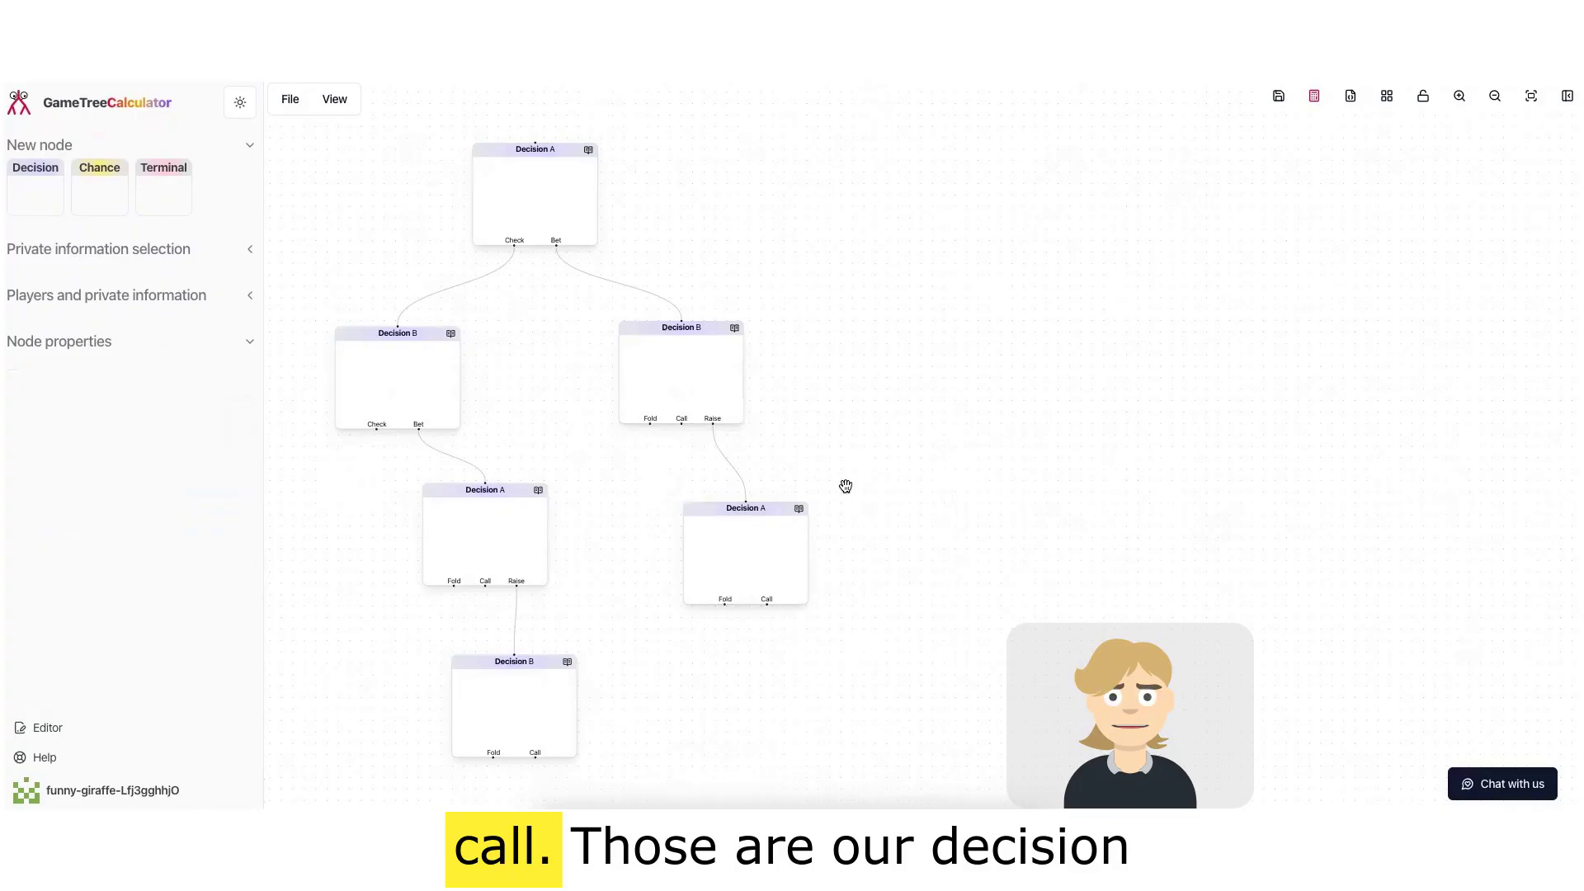
{"action": "left_click_drag", "start_coordinate": [841, 495], "coordinate": [902, 468]}
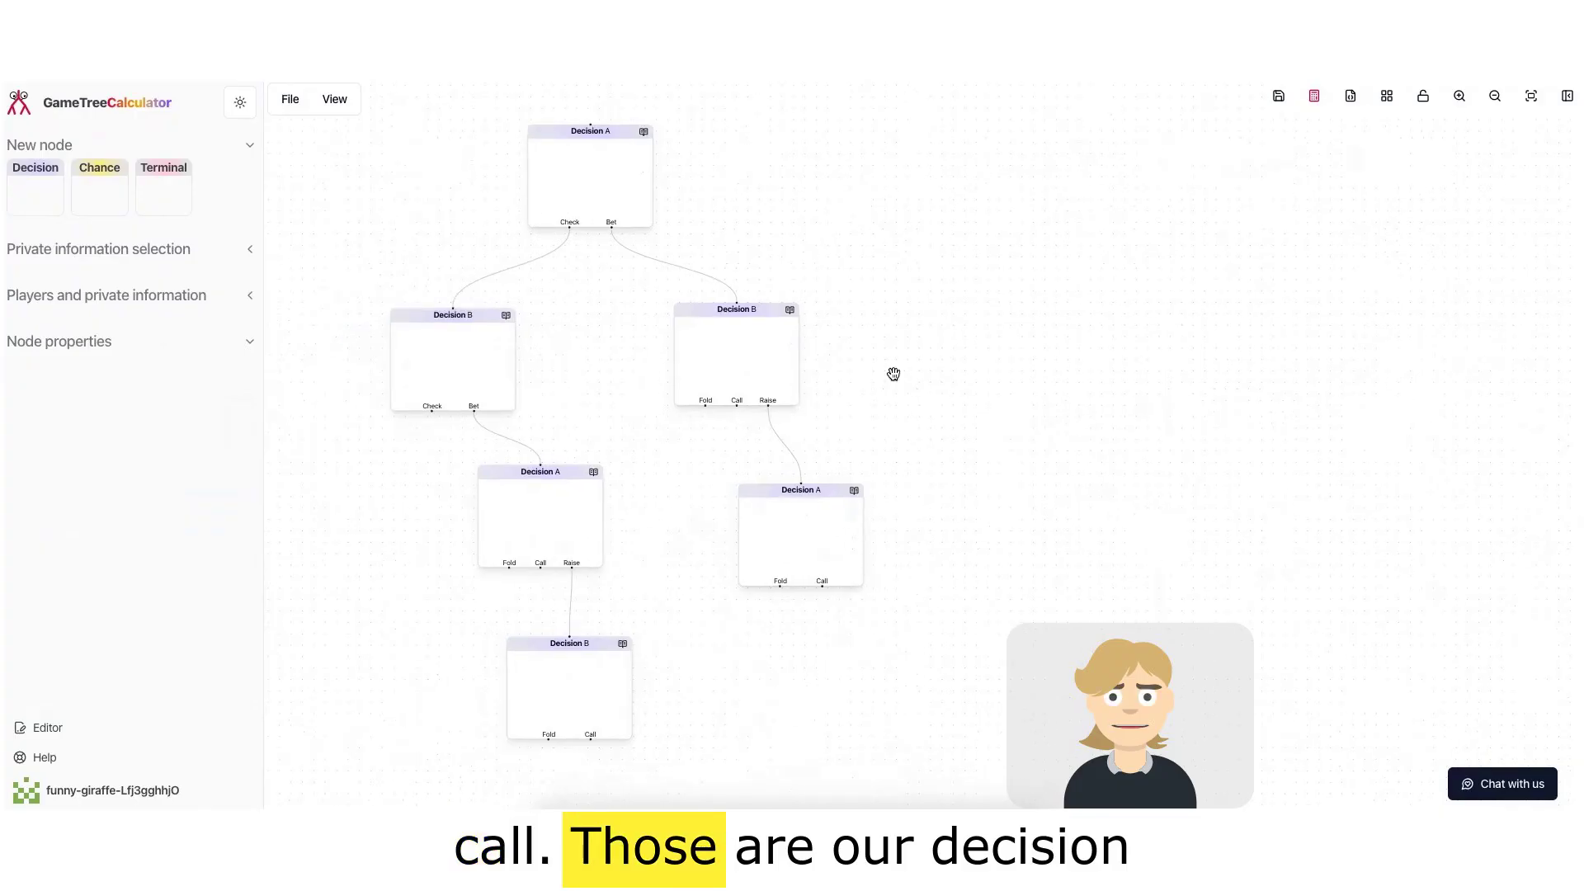
{"action": "scroll", "coordinate": [872, 364], "scroll_direction": "down", "scroll_amount": 1}
{"action": "left_click_drag", "start_coordinate": [810, 502], "coordinate": [866, 493]}
{"action": "left_click_drag", "start_coordinate": [760, 343], "coordinate": [790, 334]}
{"action": "left_click_drag", "start_coordinate": [842, 522], "coordinate": [874, 512]}
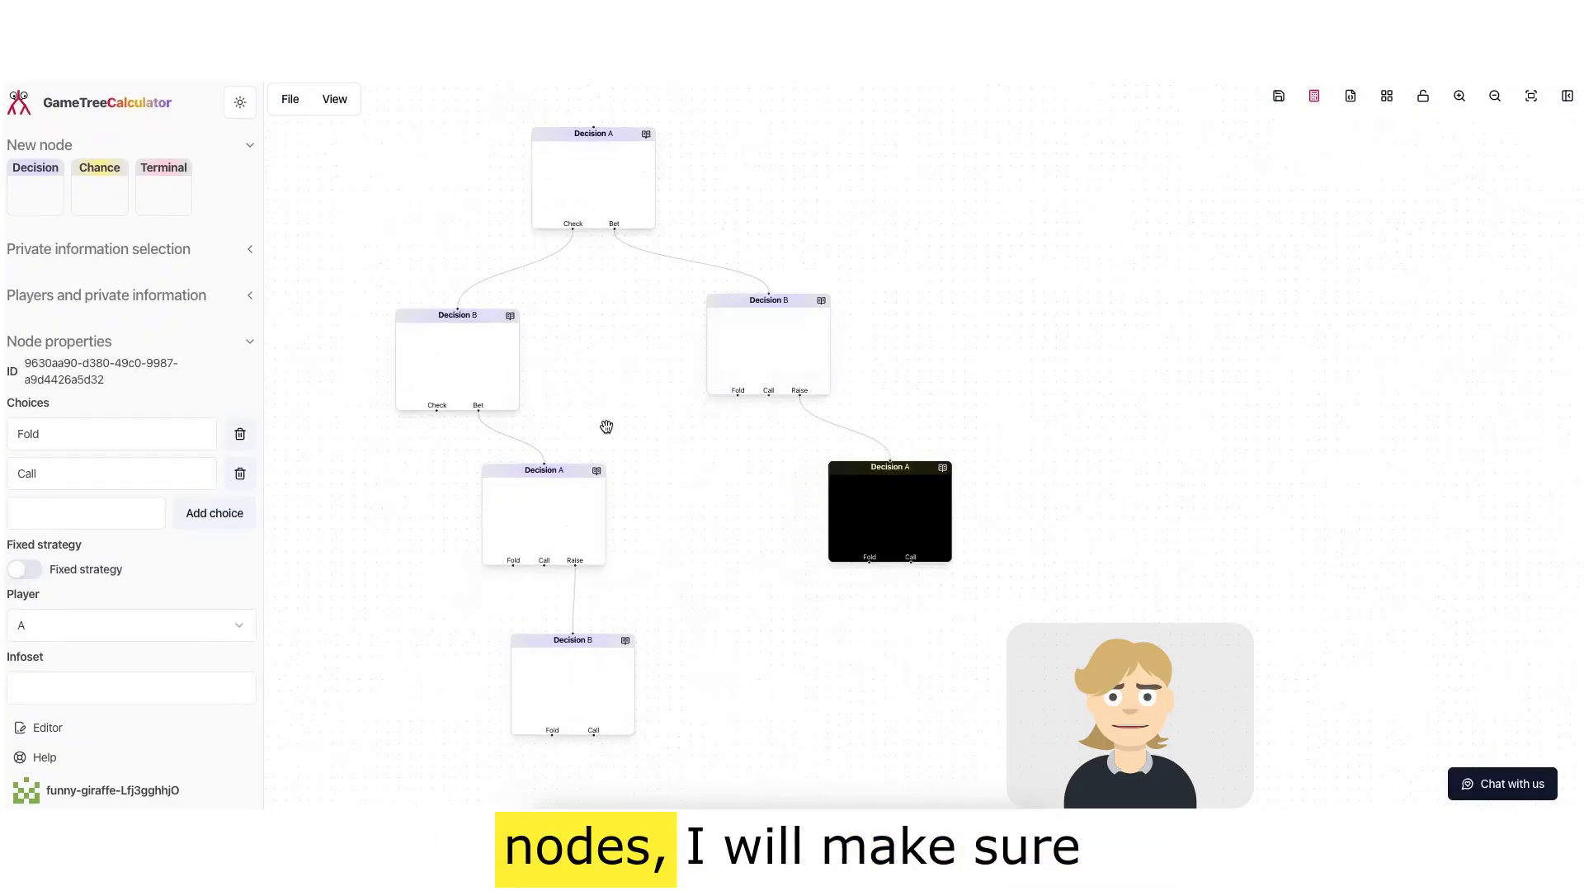
Step: Add Terminal nodes under player B's Check choice and under the lower player B node's Fold choice
{"action": "left_click_drag", "start_coordinate": [157, 191], "coordinate": [434, 409]}
{"action": "left_click_drag", "start_coordinate": [166, 196], "coordinate": [464, 687]}
{"action": "left_click_drag", "start_coordinate": [548, 786], "coordinate": [547, 789]}
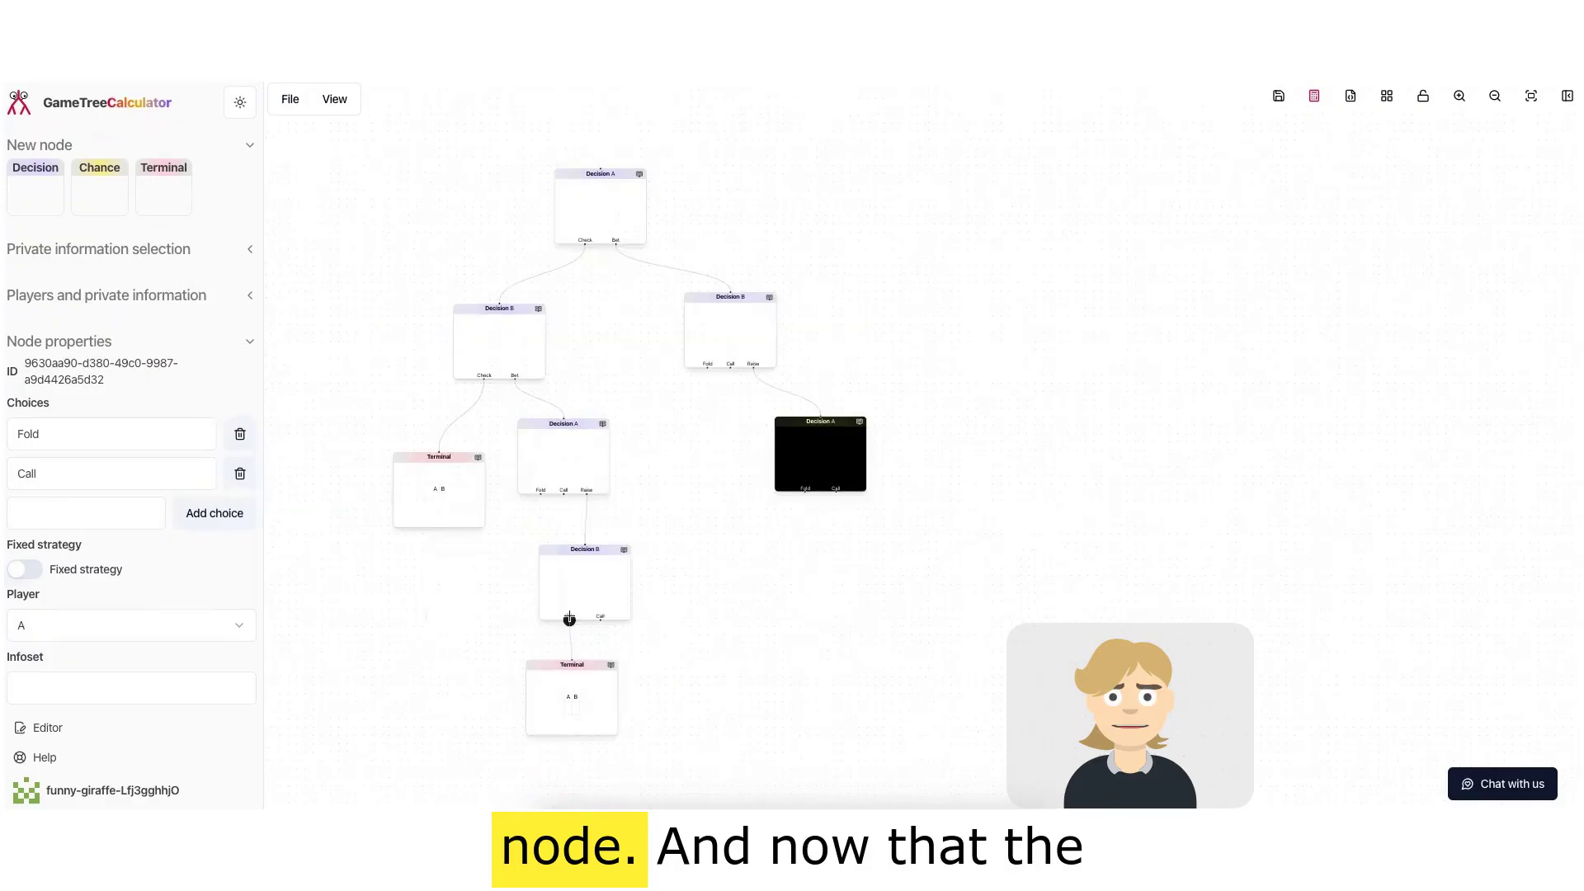
Step: Add Terminal nodes for the middle player A node's Fold and Call choices and connect them
{"action": "left_click", "coordinate": [602, 557]}
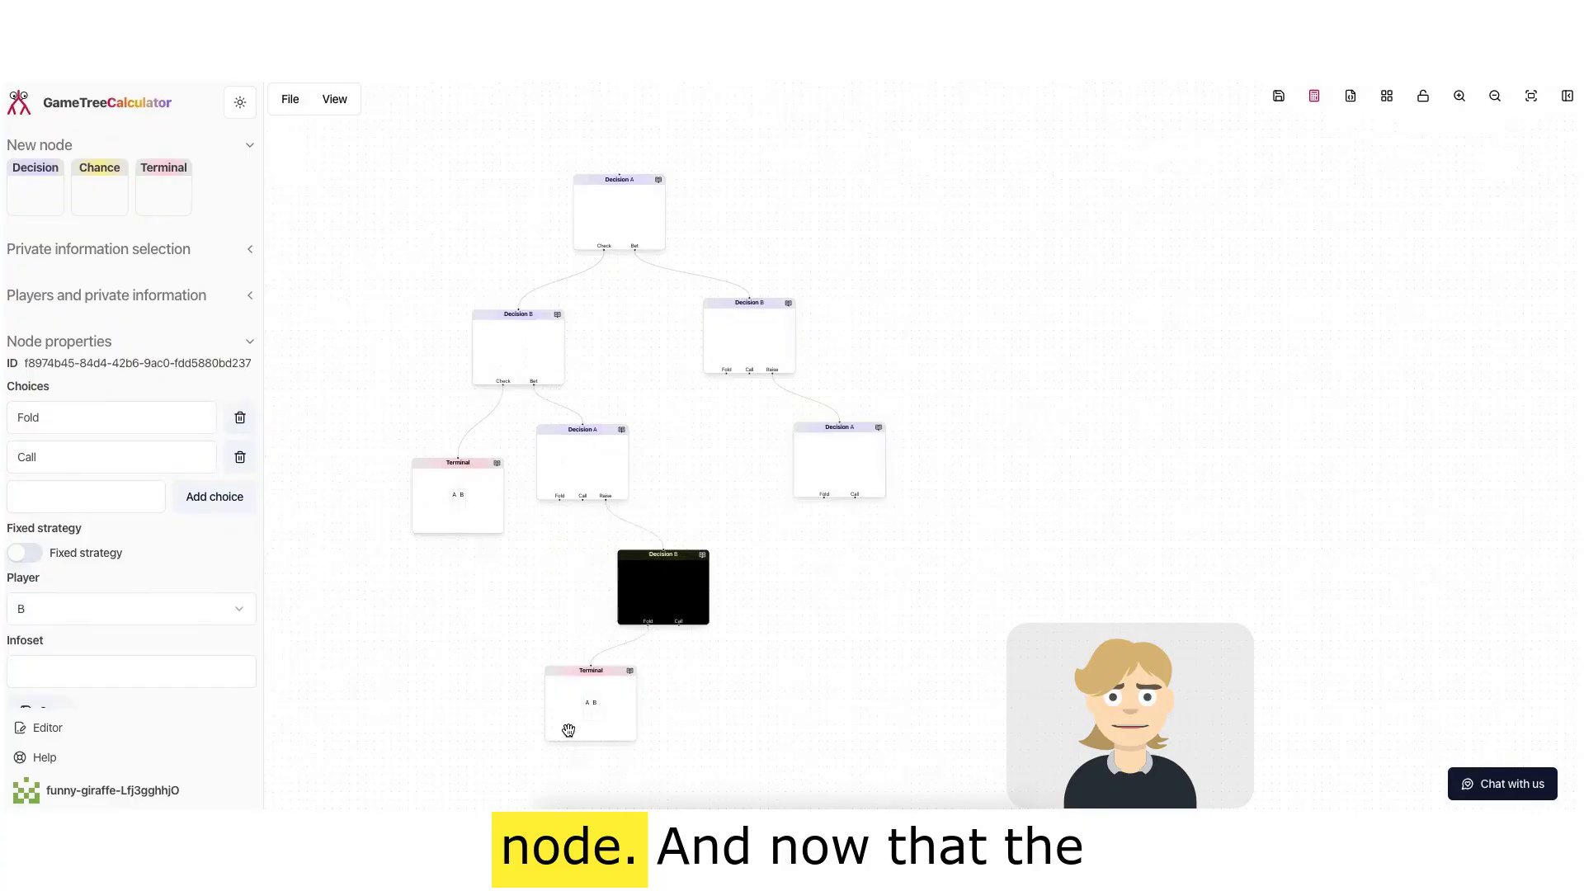
{"action": "left_click", "coordinate": [656, 731]}
{"action": "left_click_drag", "start_coordinate": [182, 192], "coordinate": [519, 625]}
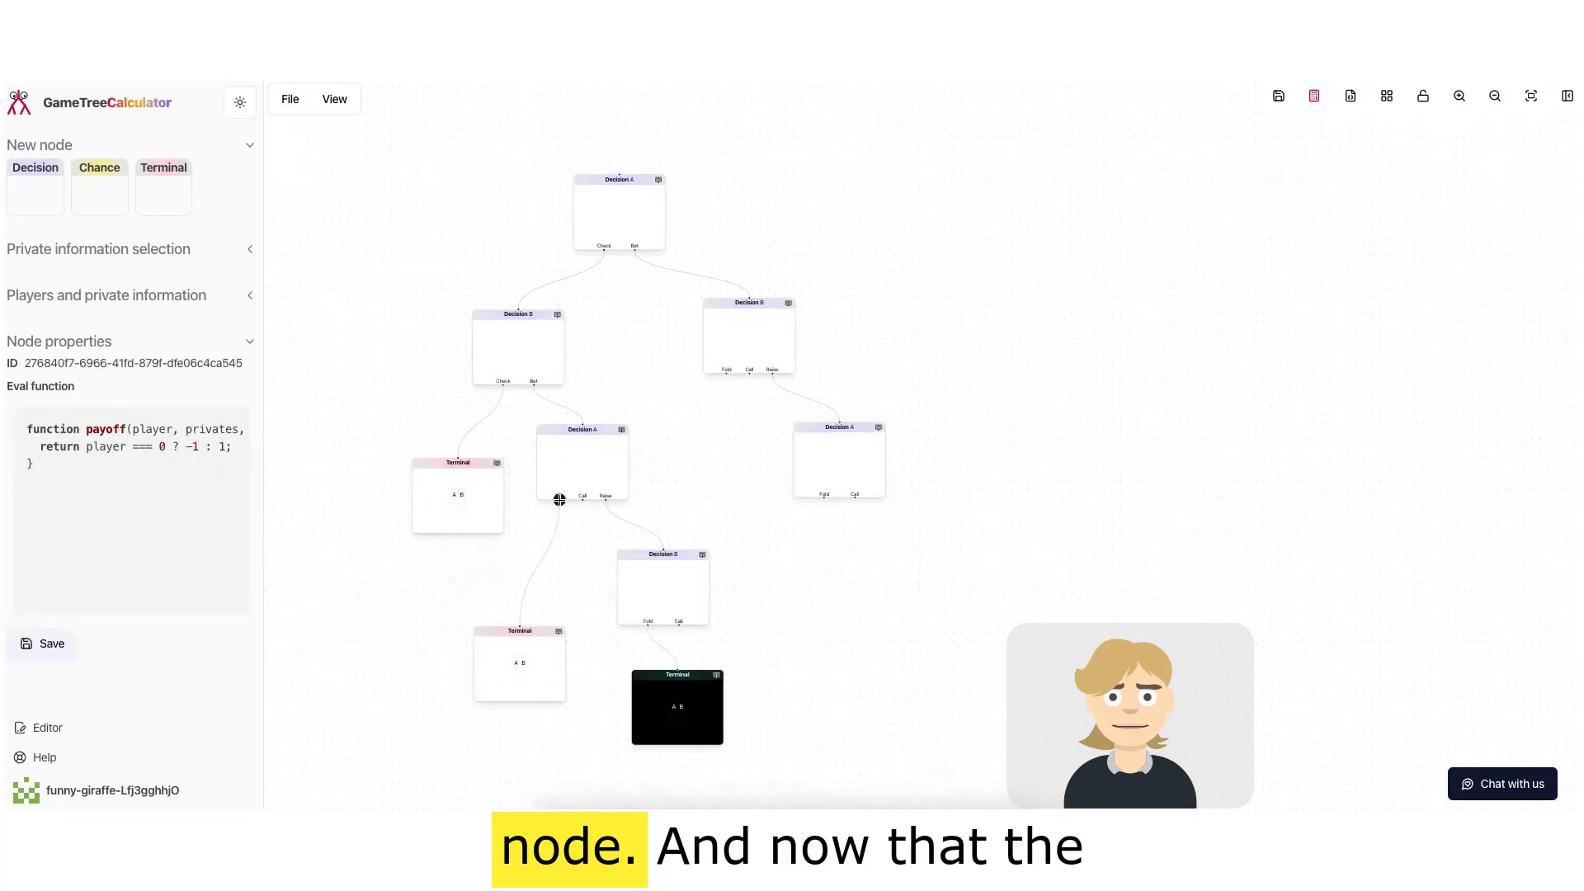
{"action": "left_click_drag", "start_coordinate": [171, 183], "coordinate": [579, 593]}
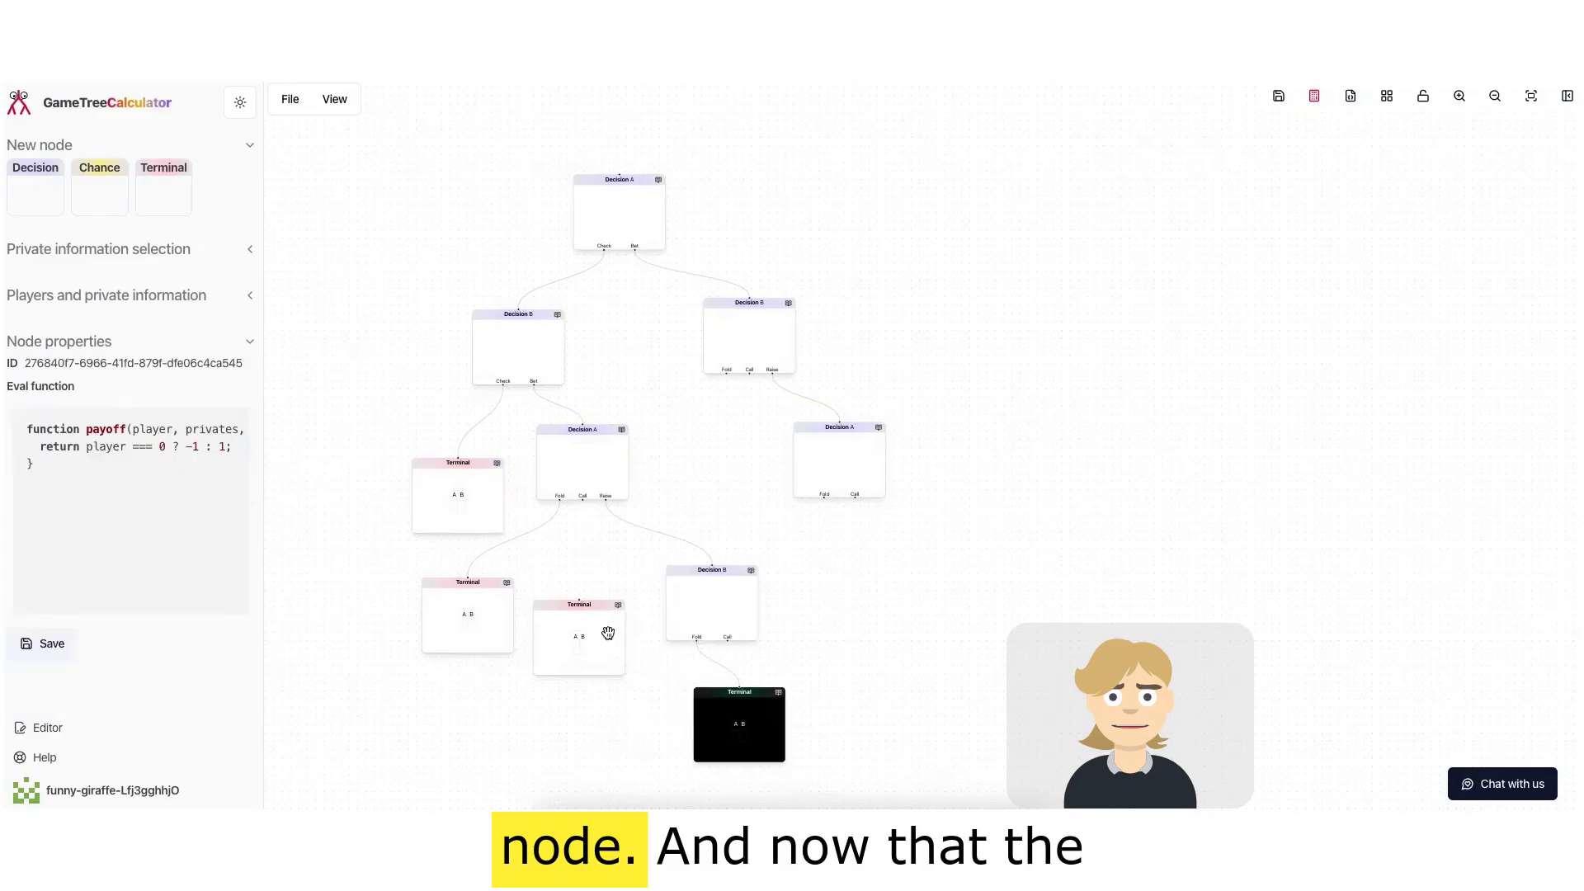
{"action": "left_click_drag", "start_coordinate": [578, 602], "coordinate": [594, 499]}
Step: Move the right-branch player B and player A nodes further right
{"action": "left_click_drag", "start_coordinate": [846, 473], "coordinate": [940, 473]}
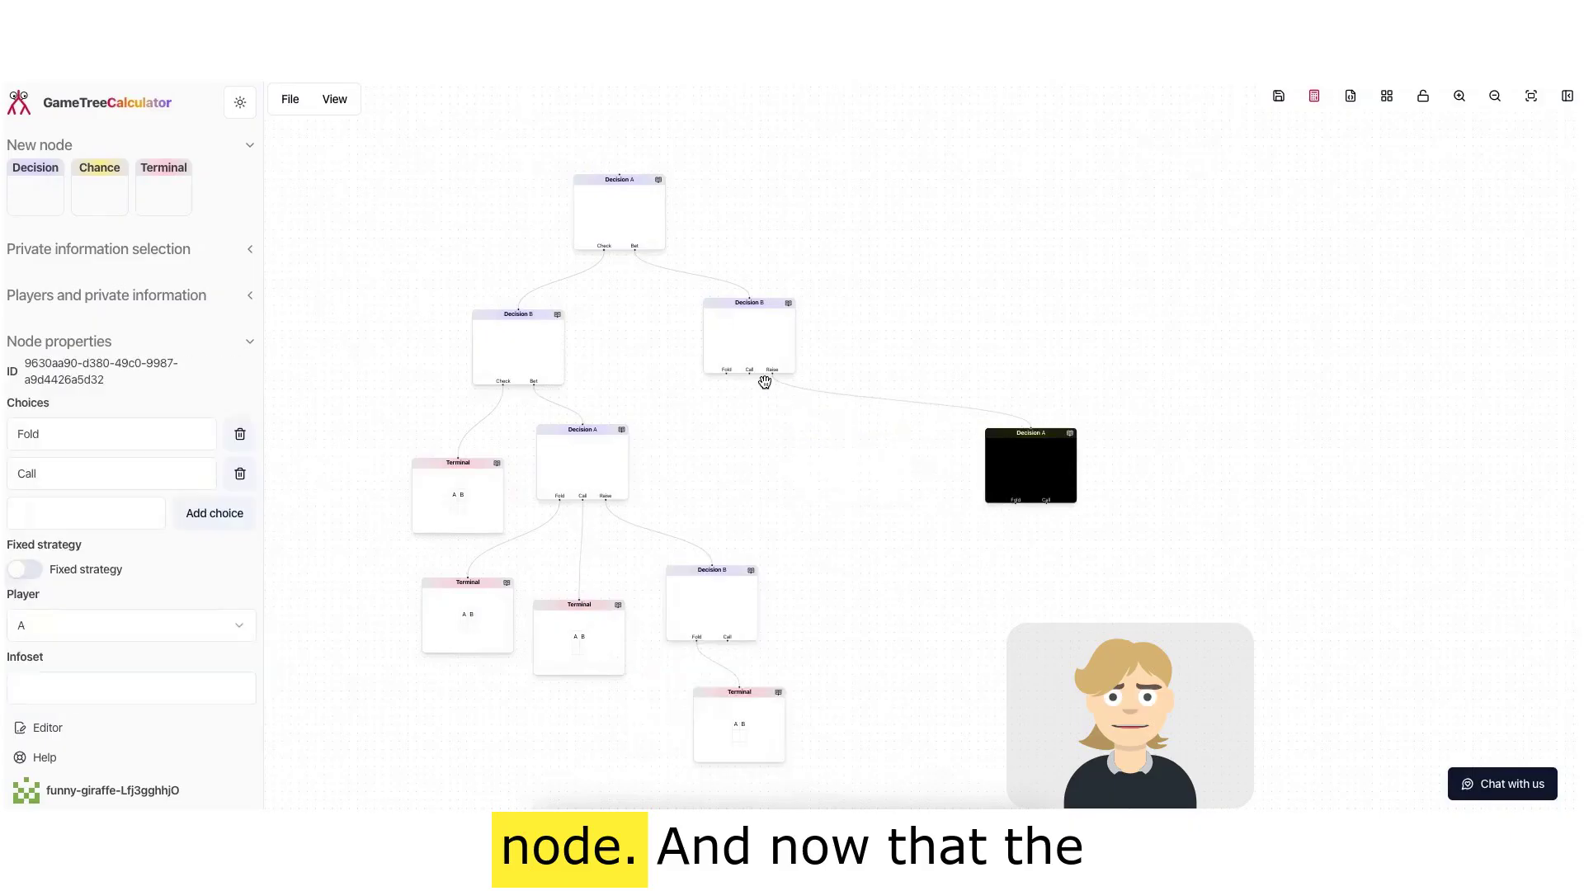
{"action": "left_click_drag", "start_coordinate": [759, 350], "coordinate": [887, 375]}
{"action": "left_click_drag", "start_coordinate": [1057, 449], "coordinate": [1156, 430]}
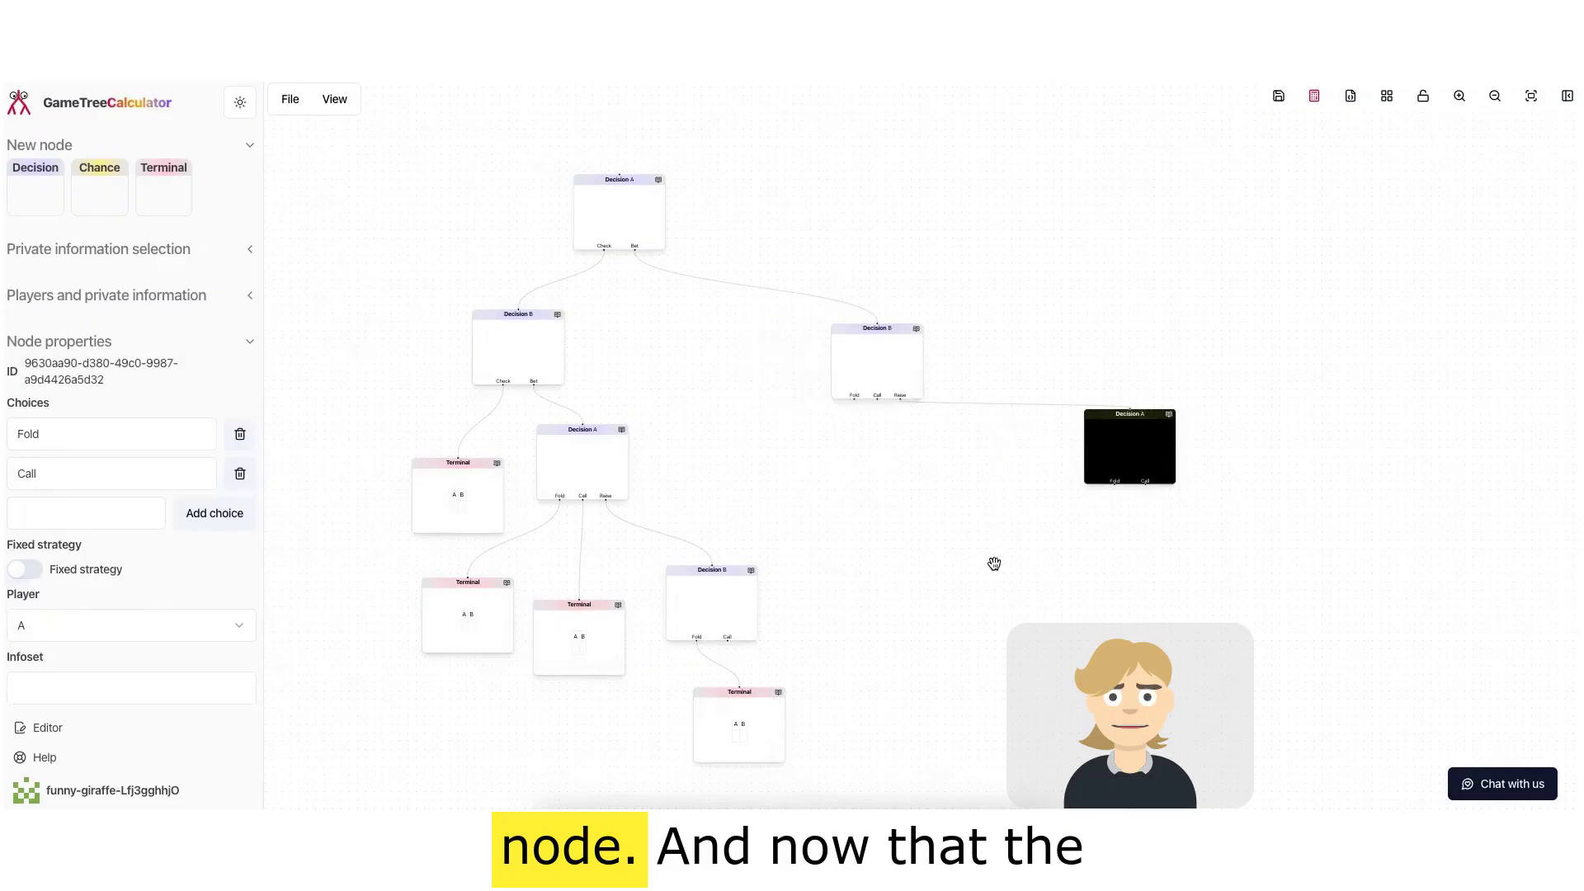
Step: Add Terminal nodes for the lower player B node's Call choice and below the right player B node
{"action": "left_click_drag", "start_coordinate": [732, 746], "coordinate": [659, 759]}
{"action": "left_click_drag", "start_coordinate": [155, 191], "coordinate": [773, 731]}
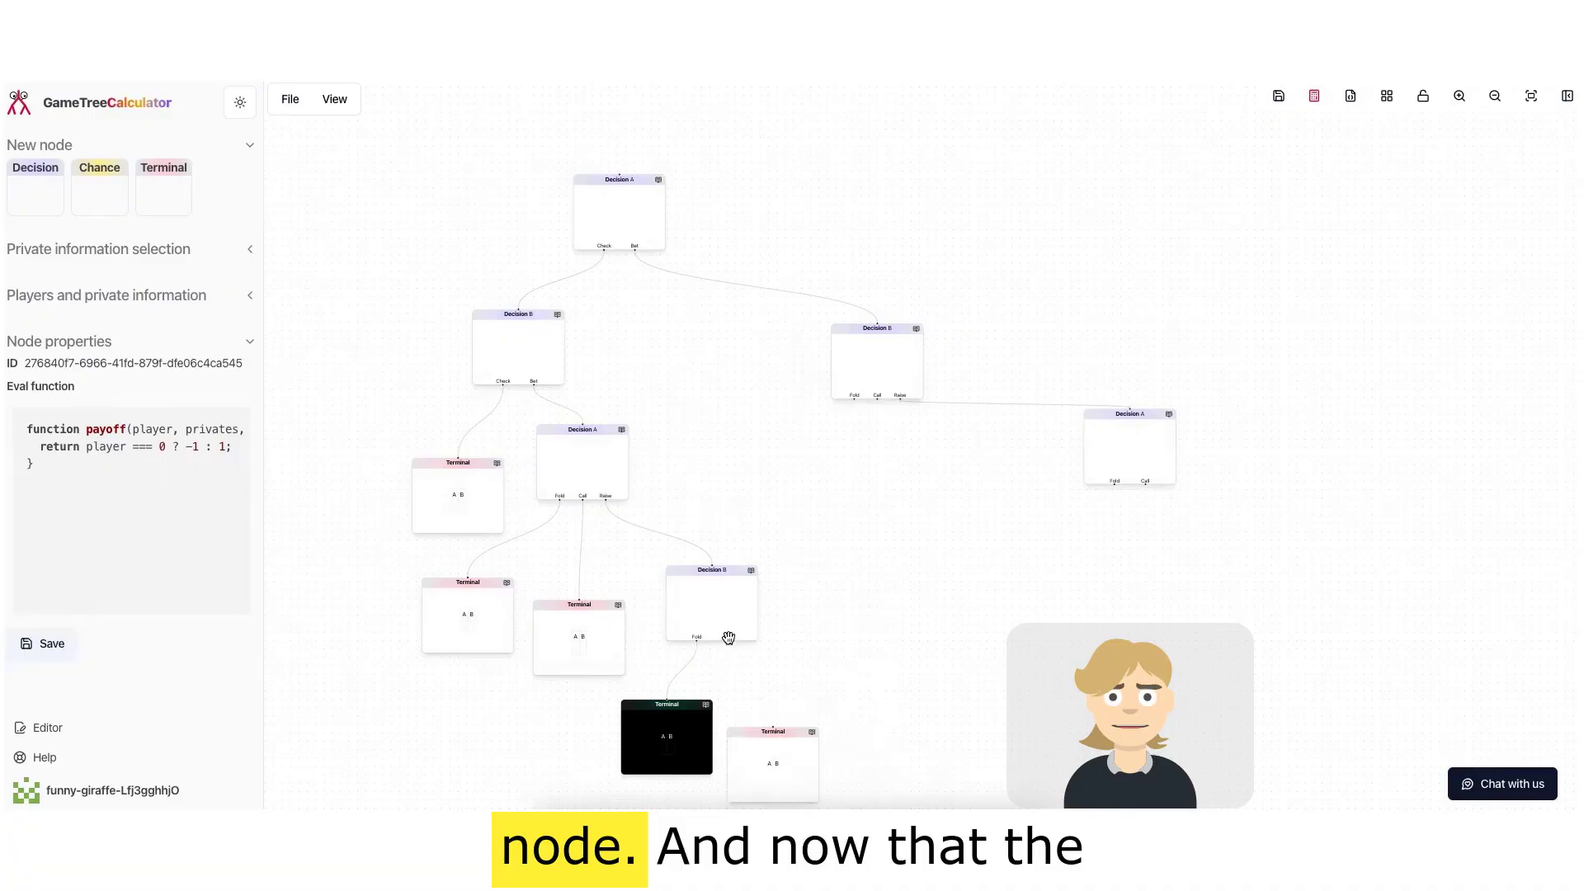
{"action": "left_click_drag", "start_coordinate": [727, 641], "coordinate": [787, 707]}
{"action": "left_click_drag", "start_coordinate": [188, 195], "coordinate": [857, 466]}
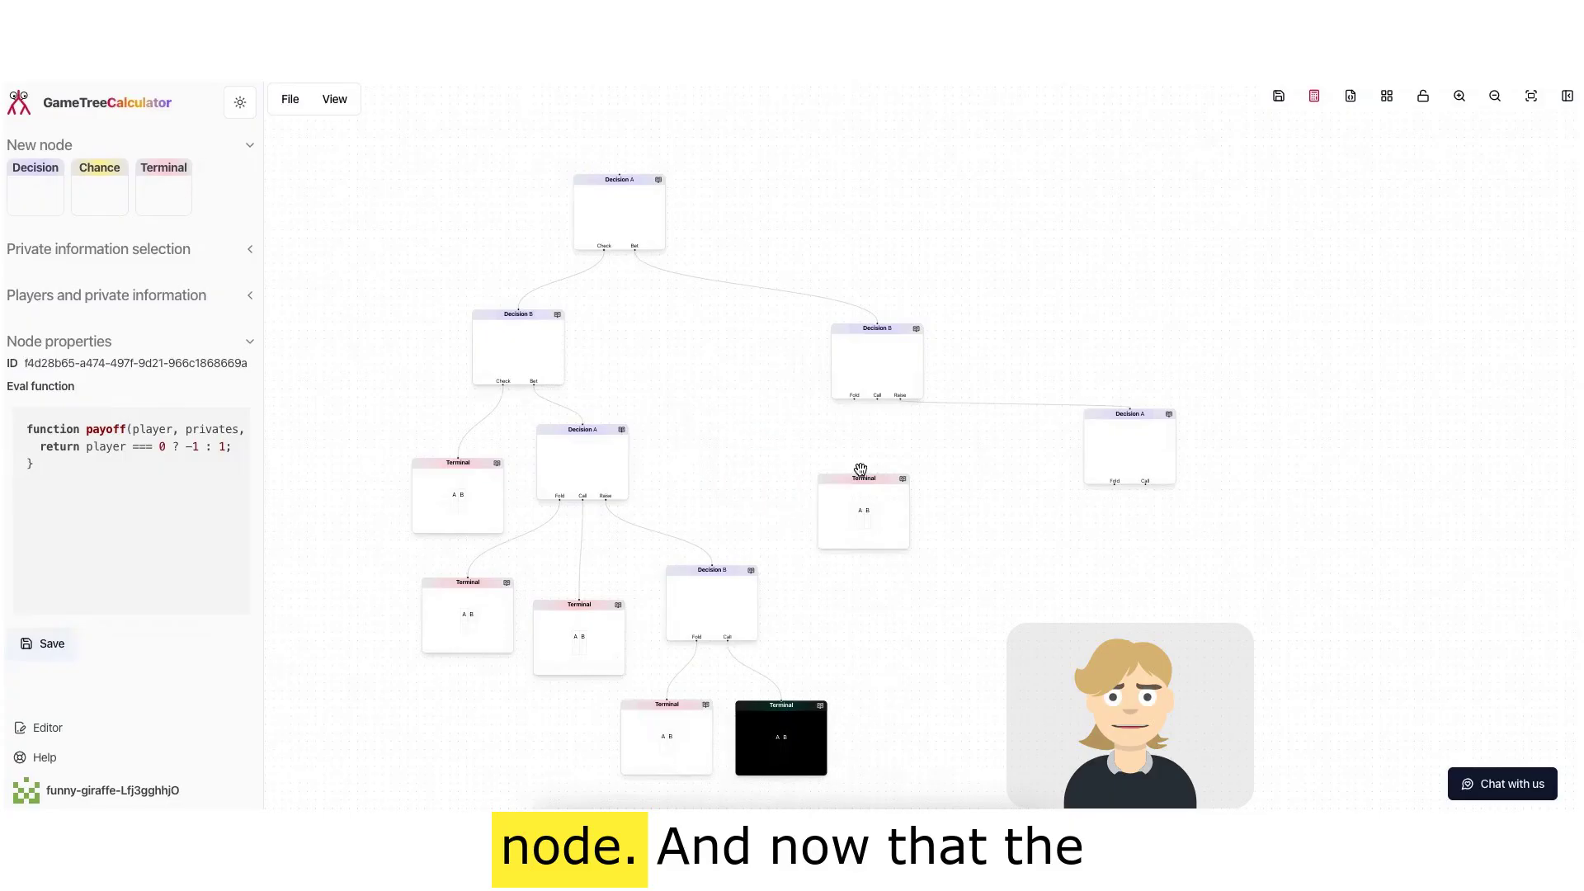